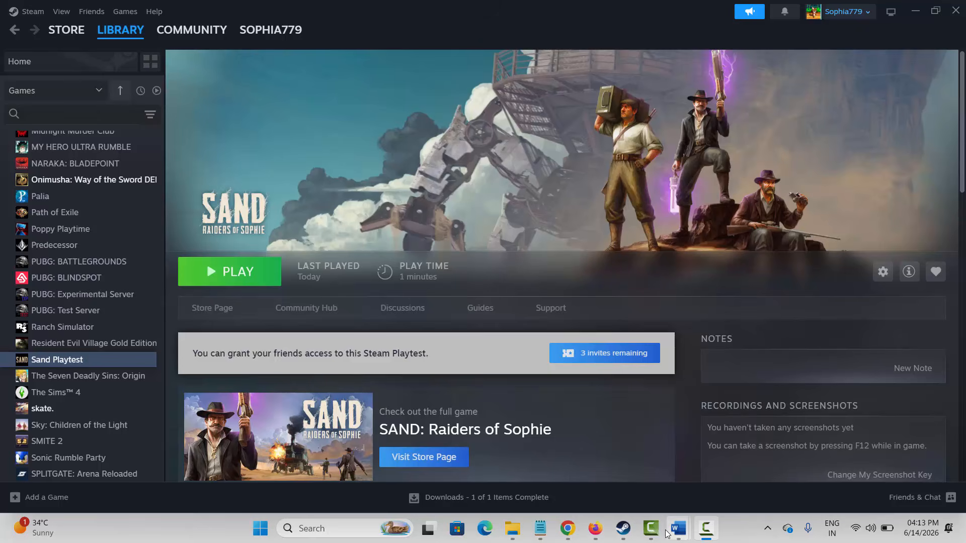
Switch to the Word troubleshooting document and read Method 1 on checking server status through to the Method 2 heading
{"action": "mouse_move", "coordinate": [678, 528]}
{"action": "left_click", "coordinate": [601, 475]}
{"action": "scroll", "coordinate": [327, 209], "scroll_direction": "up", "scroll_amount": 1}
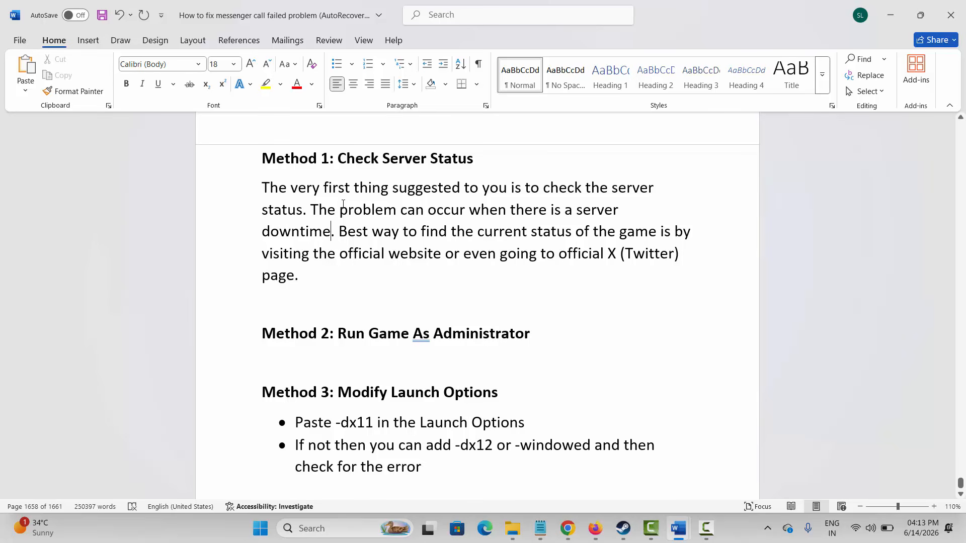
{"action": "left_click_drag", "start_coordinate": [320, 188], "coordinate": [459, 200]}
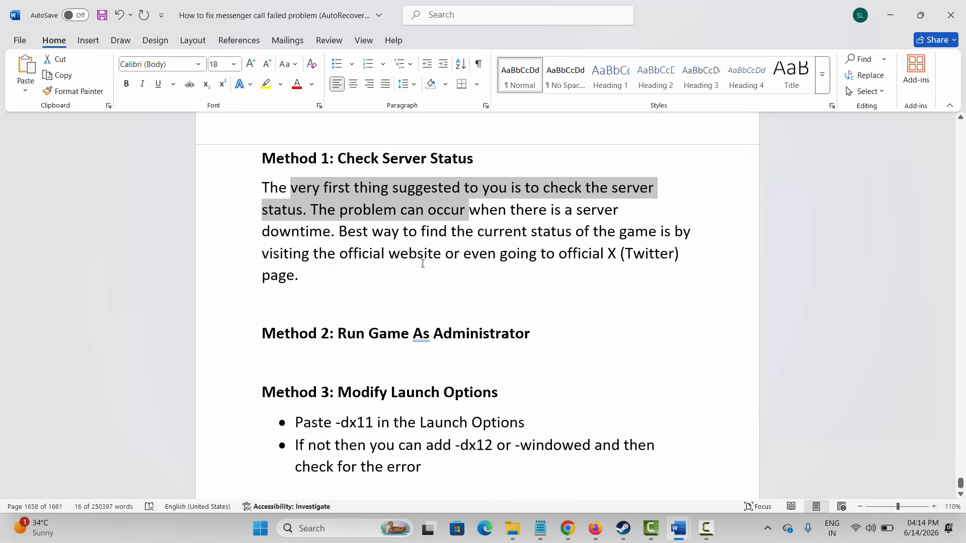
{"action": "scroll", "coordinate": [422, 264], "scroll_direction": "down", "scroll_amount": 1}
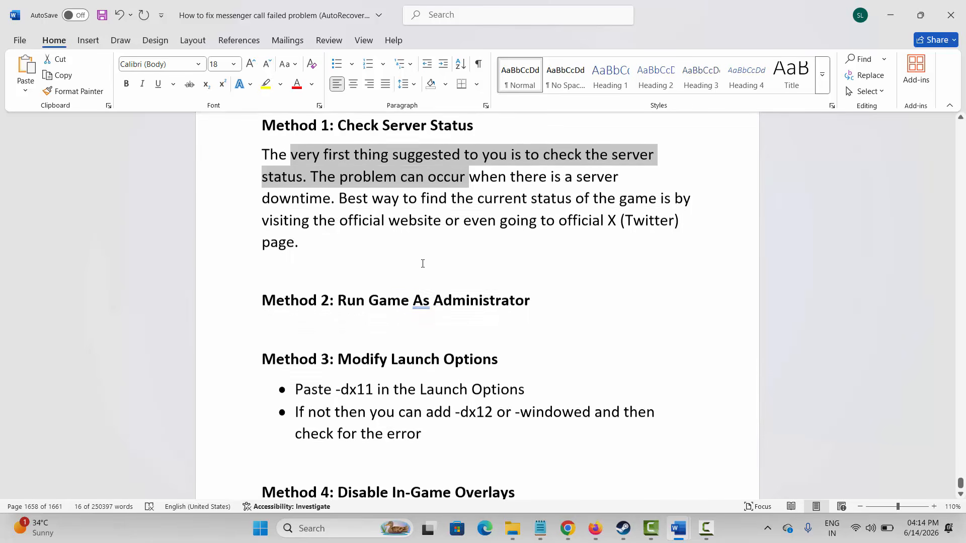
{"action": "left_click", "coordinate": [243, 309]}
{"action": "left_click", "coordinate": [380, 313]}
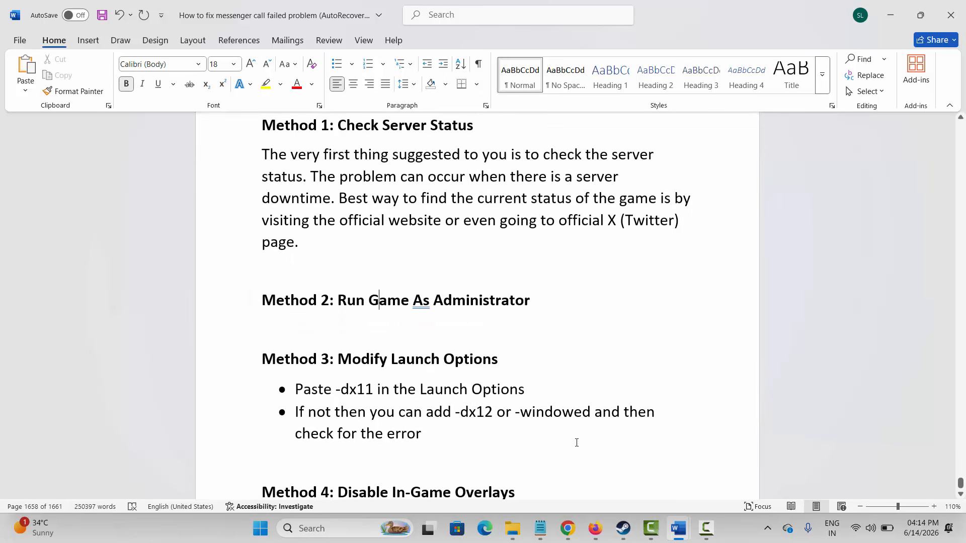
Switch to Steam and open the local installation folder of Sand Playtest
{"action": "left_click", "coordinate": [623, 528]}
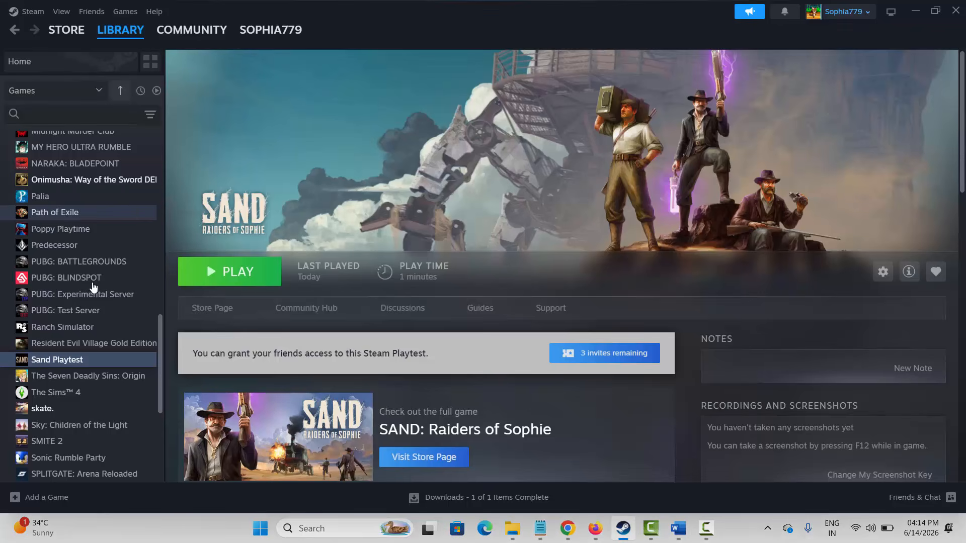
{"action": "right_click", "coordinate": [64, 365]}
{"action": "mouse_move", "coordinate": [75, 439]}
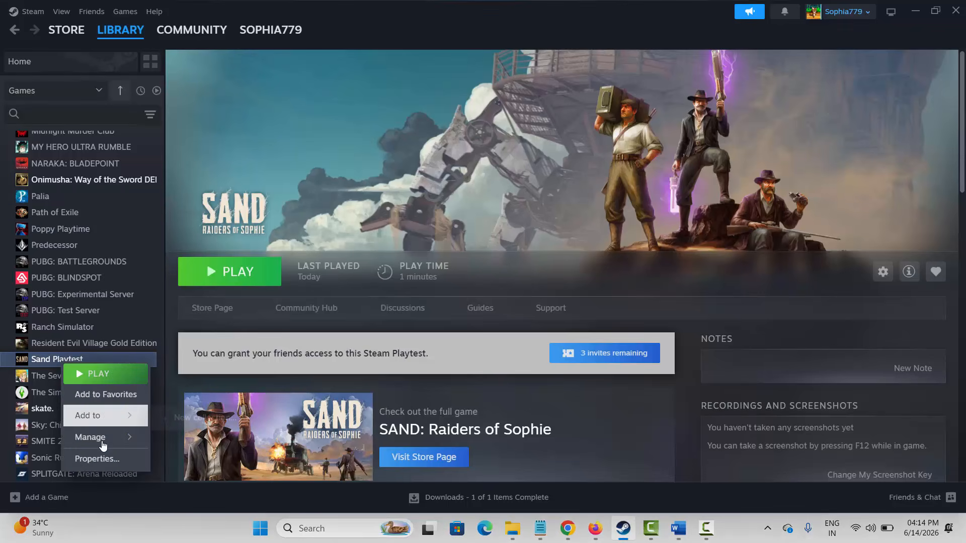
{"action": "left_click", "coordinate": [202, 351]}
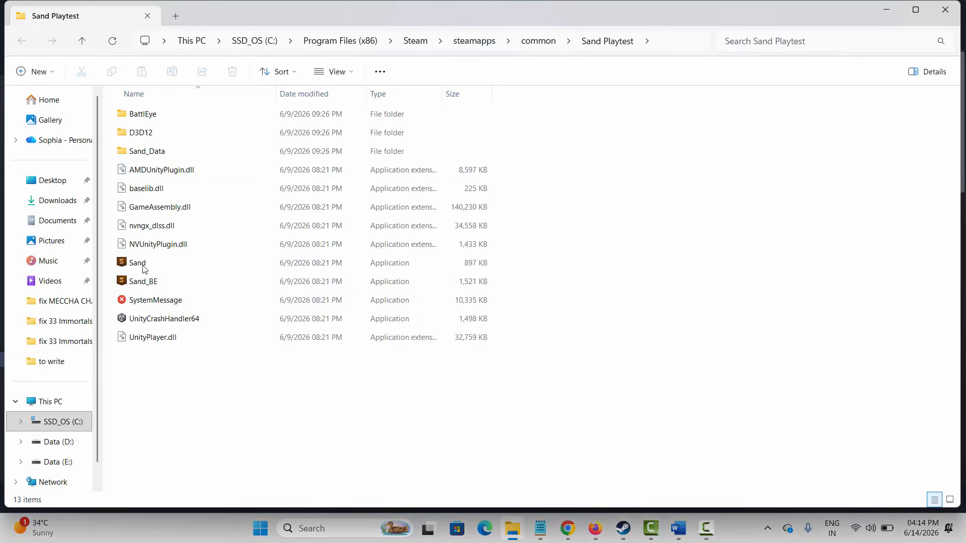
Try setting the Sand application to run as an administrator and in compatibility mode for Windows 7
{"action": "left_click", "coordinate": [142, 267]}
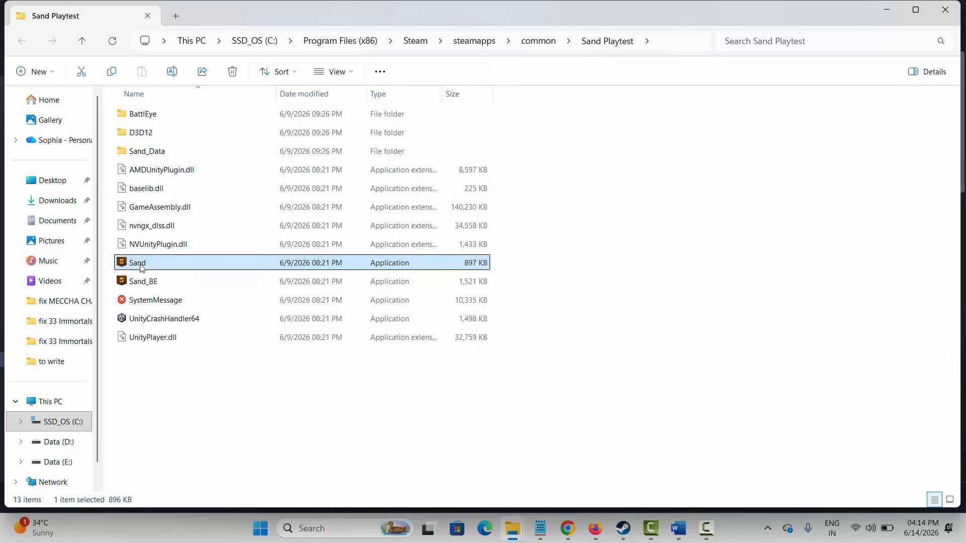
{"action": "right_click", "coordinate": [140, 267]}
{"action": "left_click", "coordinate": [193, 375]}
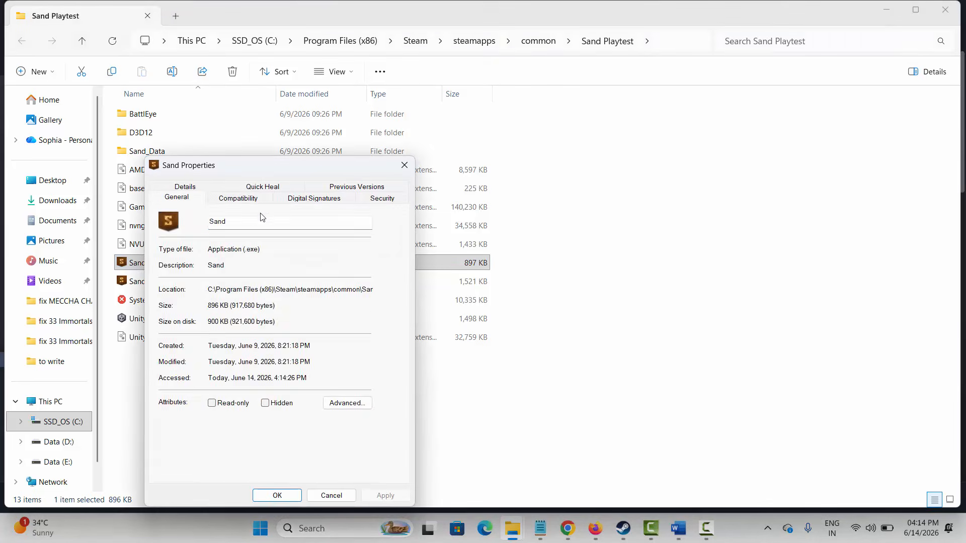
{"action": "left_click", "coordinate": [242, 200]}
{"action": "left_click", "coordinate": [170, 396]}
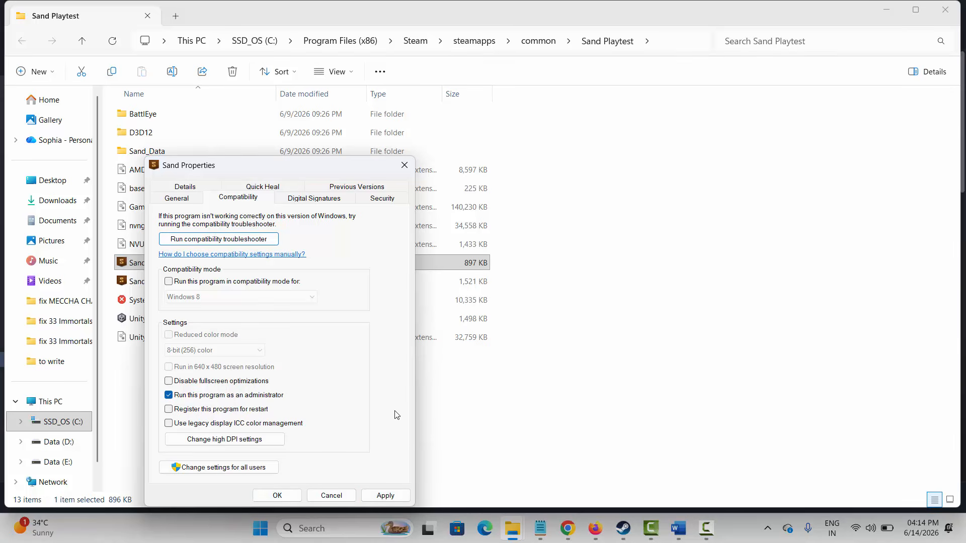
{"action": "left_click", "coordinate": [244, 288]}
{"action": "left_click", "coordinate": [305, 300]}
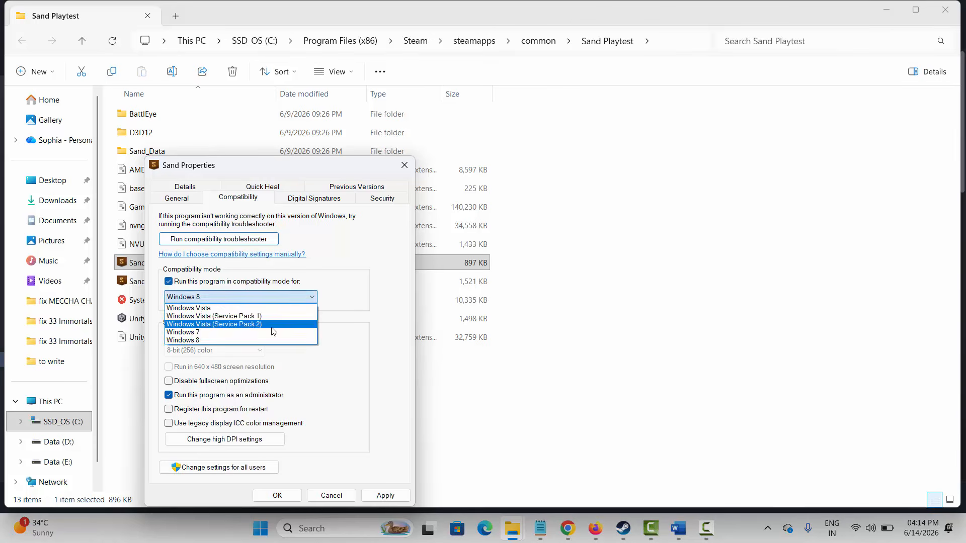
{"action": "left_click", "coordinate": [272, 333]}
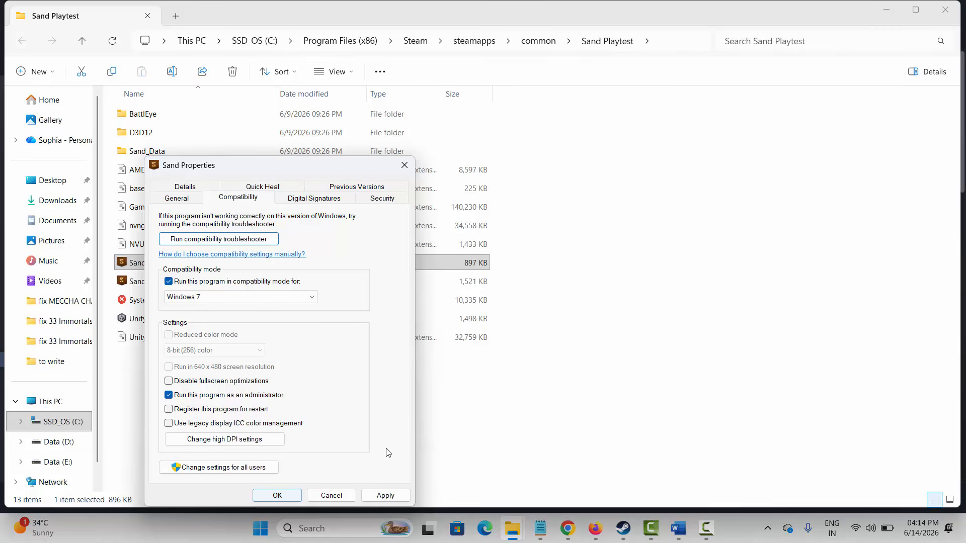
Try disabling fullscreen optimizations, clear all the Sand compatibility options again, and close its properties without applying
{"action": "left_click", "coordinate": [232, 384]}
{"action": "left_click", "coordinate": [236, 283]}
{"action": "left_click", "coordinate": [263, 382]}
{"action": "left_click", "coordinate": [273, 396]}
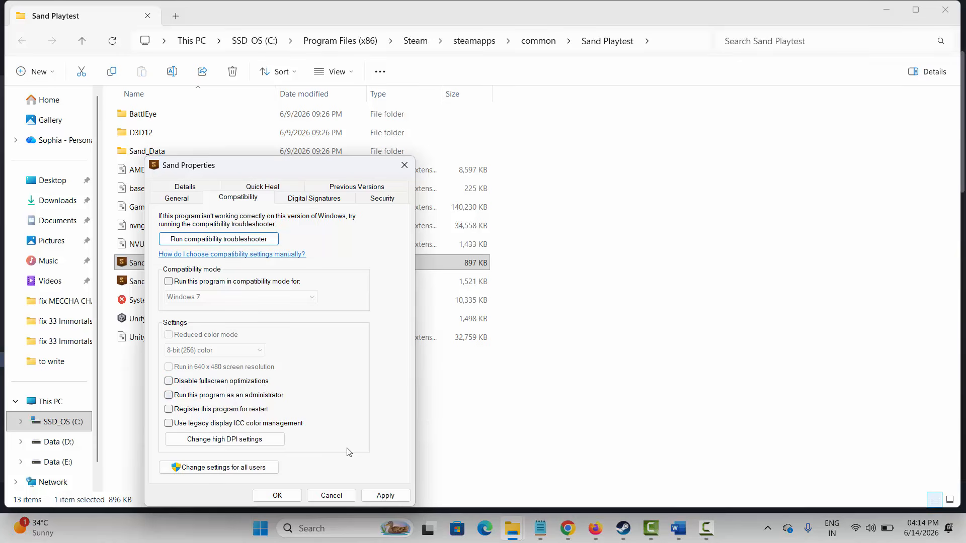
{"action": "left_click", "coordinate": [403, 166]}
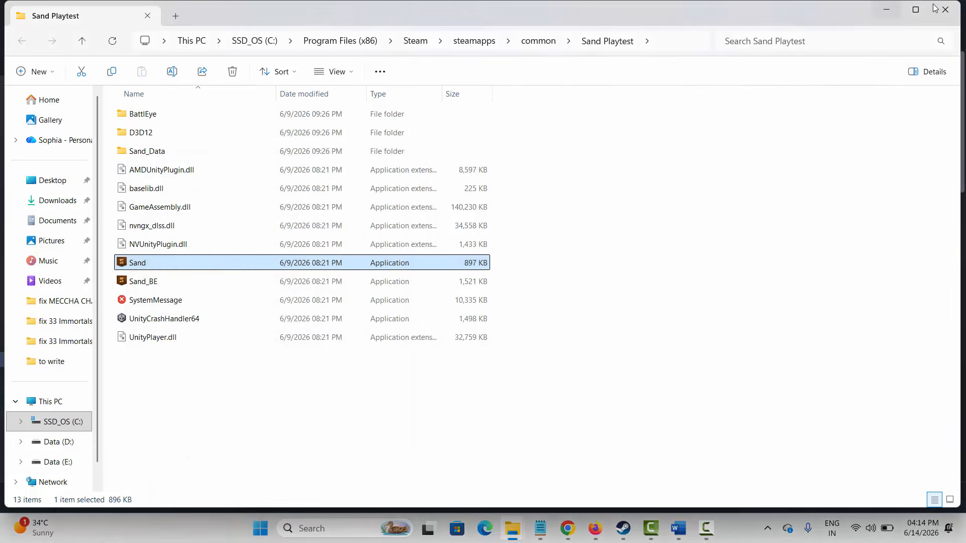
Return to the Word document and review Method 3 on modifying the launch options
{"action": "left_click", "coordinate": [624, 529]}
{"action": "left_click", "coordinate": [625, 531]}
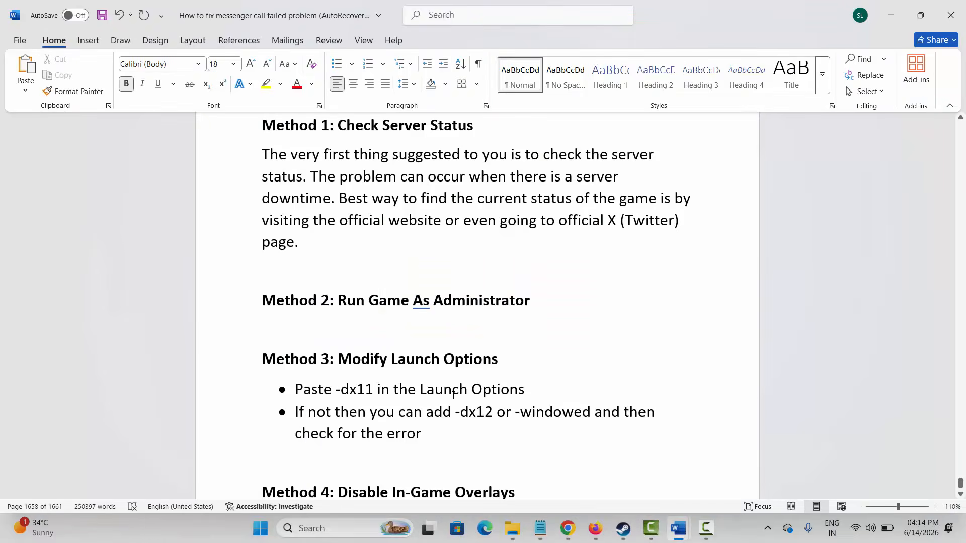
{"action": "left_click", "coordinate": [244, 363]}
{"action": "left_click", "coordinate": [395, 433]}
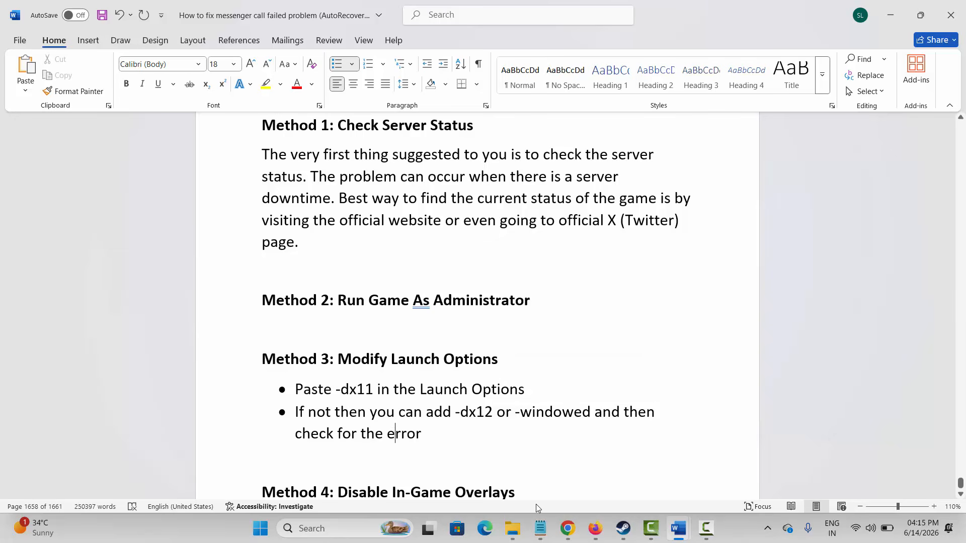
Switch to Steam and try -dx11 and -dx12 in Sand Playtest's launch options, clearing the entry again
{"action": "left_click", "coordinate": [623, 528]}
{"action": "right_click", "coordinate": [70, 360]}
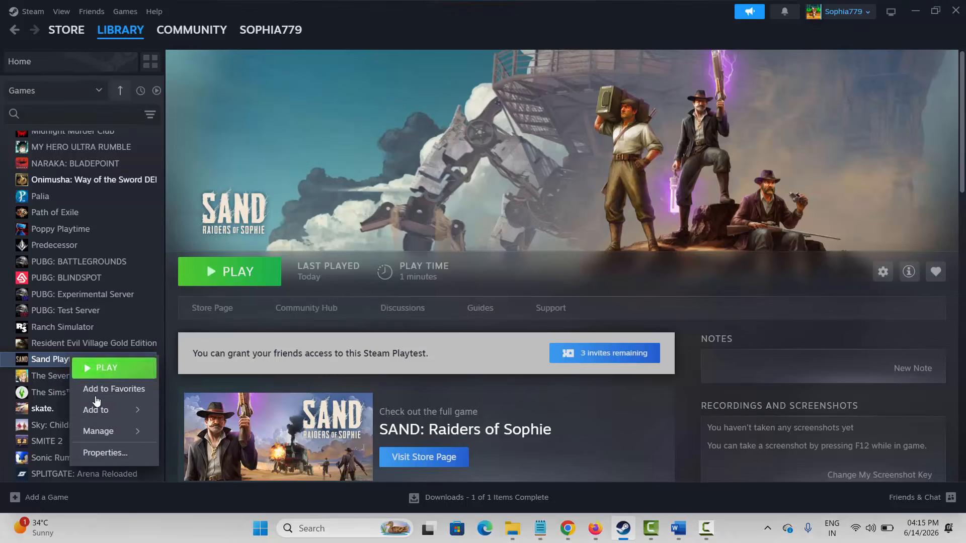
{"action": "left_click", "coordinate": [103, 450]}
{"action": "left_click", "coordinate": [387, 219]}
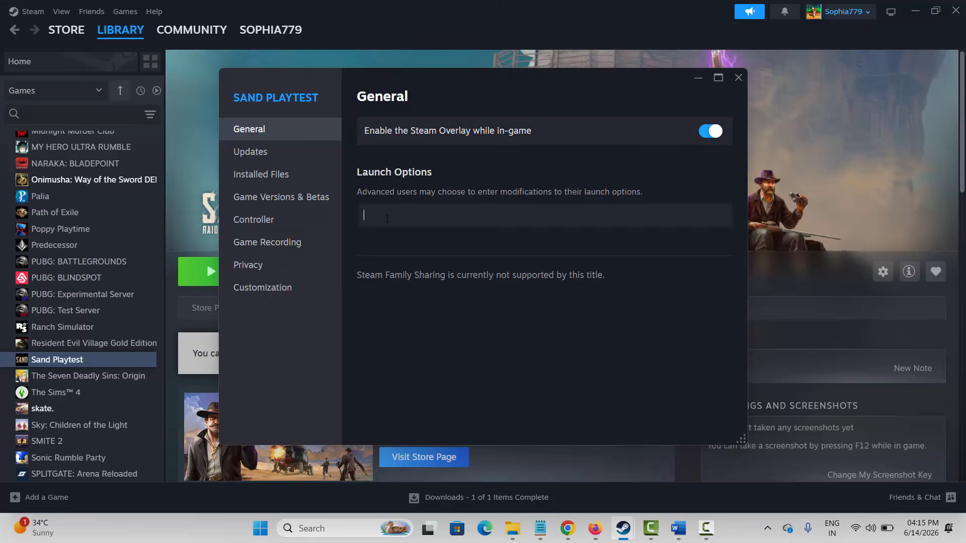
{"action": "type", "text": "-dx112"}
{"action": "key", "text": "BackSpace"}
{"action": "key", "text": "BackSpace"}
{"action": "key", "text": "BackSpace"}
{"action": "key", "text": "BackSpace"}
{"action": "key", "text": "BackSpace"}
Try -windowed as the Sand Playtest launch option, remove it, and close the game's properties
{"action": "type", "text": "-windowed"}
{"action": "key", "text": "BackSpace"}
{"action": "key", "text": "BackSpace"}
{"action": "key", "text": "BackSpace"}
{"action": "key", "text": "BackSpace"}
{"action": "key", "text": "BackSpace"}
{"action": "key", "text": "BackSpace"}
{"action": "key", "text": "BackSpace"}
{"action": "key", "text": "BackSpace"}
{"action": "key", "text": "BackSpace"}
{"action": "left_click", "coordinate": [738, 79]}
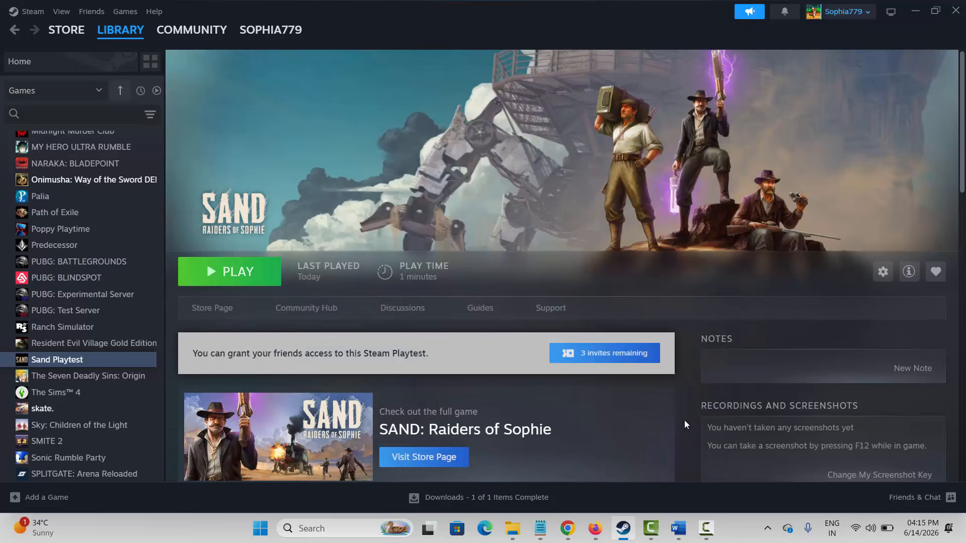
Check Method 4 in the Word document, then turn off the in-game Steam Overlay for Sand Playtest in Steam
{"action": "left_click", "coordinate": [624, 528]}
{"action": "scroll", "coordinate": [354, 381], "scroll_direction": "down", "scroll_amount": 3}
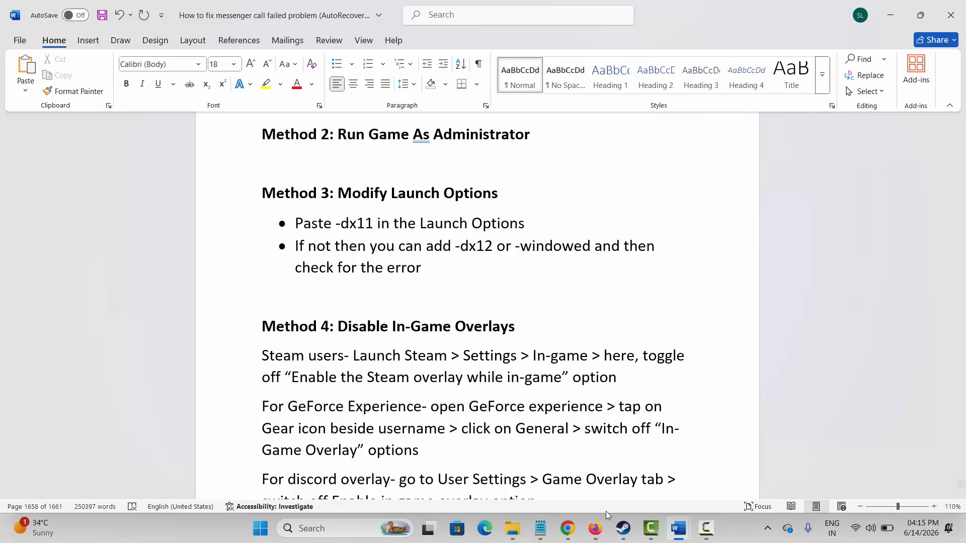
{"action": "left_click", "coordinate": [624, 529]}
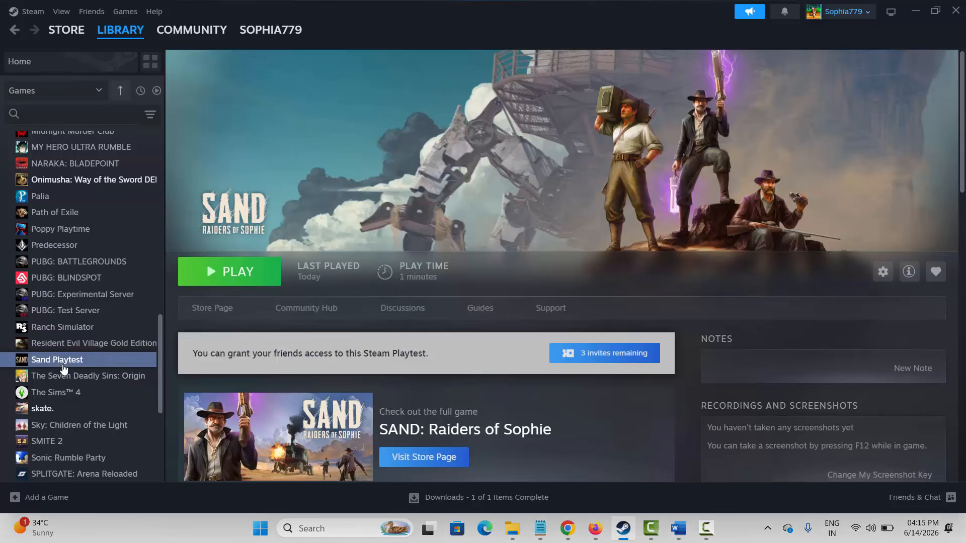
{"action": "right_click", "coordinate": [63, 365]}
{"action": "left_click", "coordinate": [116, 460]}
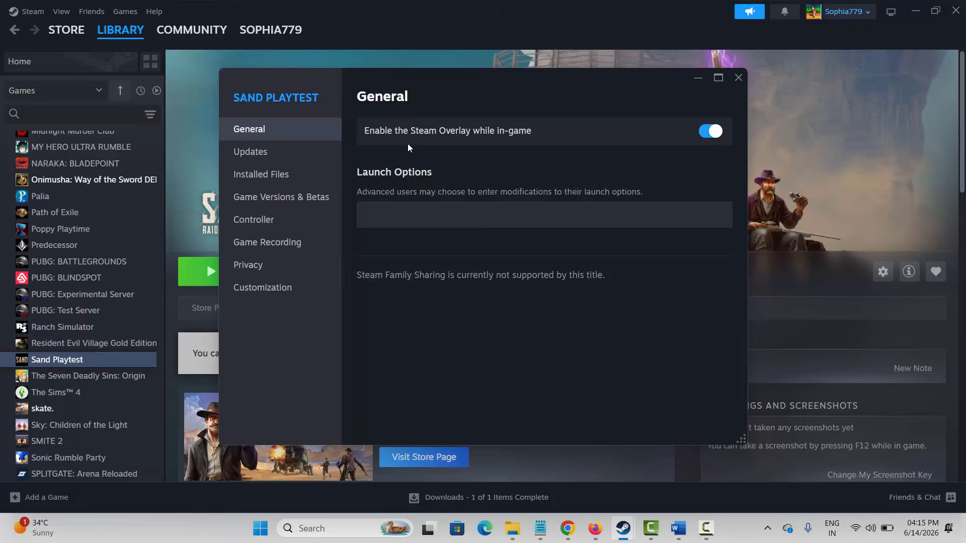
{"action": "left_click", "coordinate": [708, 134]}
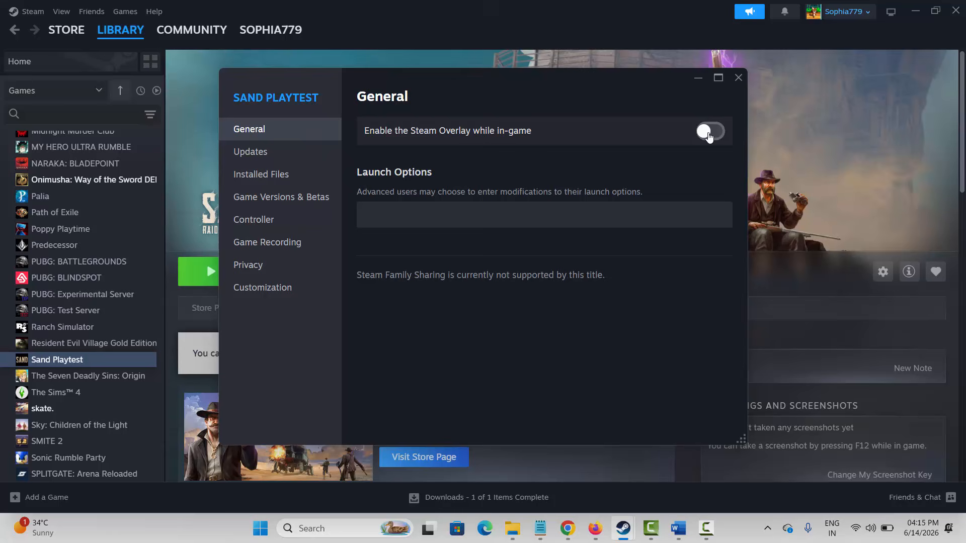
{"action": "left_click", "coordinate": [738, 77]}
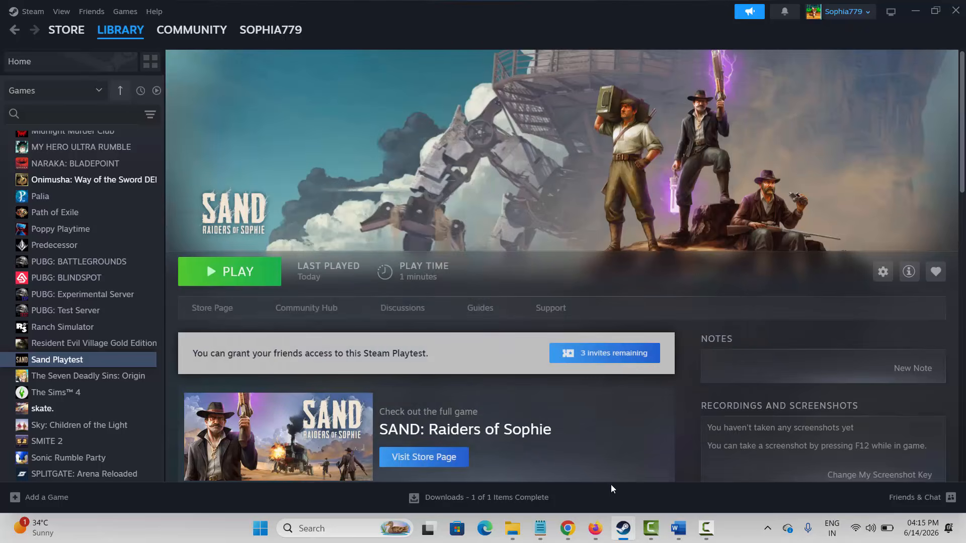
Return to the Word document and read Method 4's instructions for disabling the GeForce Experience and Discord overlays
{"action": "left_click", "coordinate": [623, 528]}
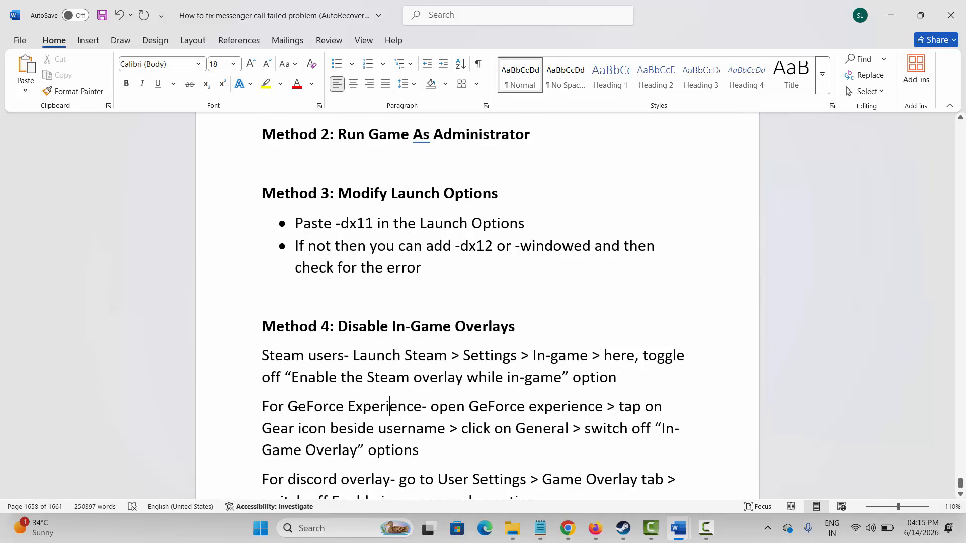
{"action": "left_click_drag", "start_coordinate": [262, 408], "coordinate": [421, 408]}
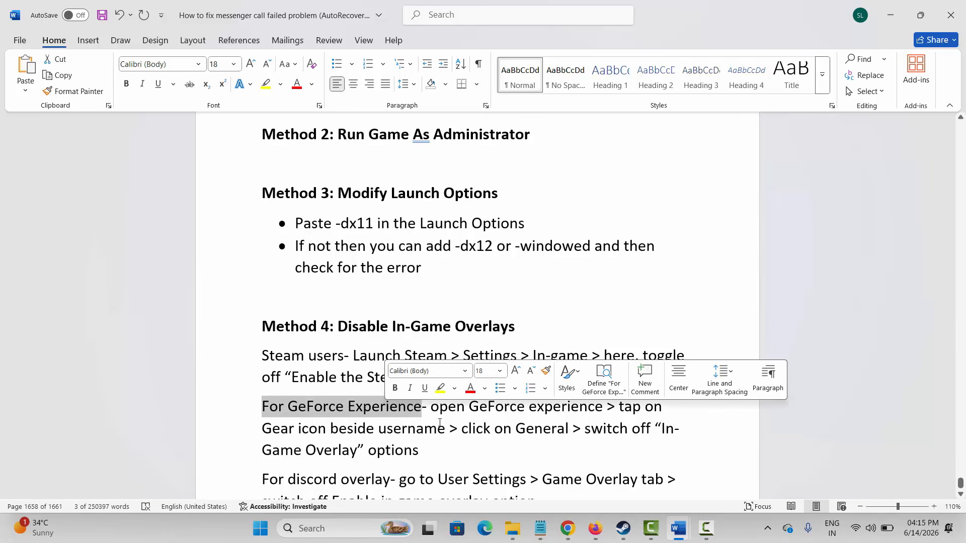
{"action": "left_click_drag", "start_coordinate": [298, 429], "coordinate": [428, 434]}
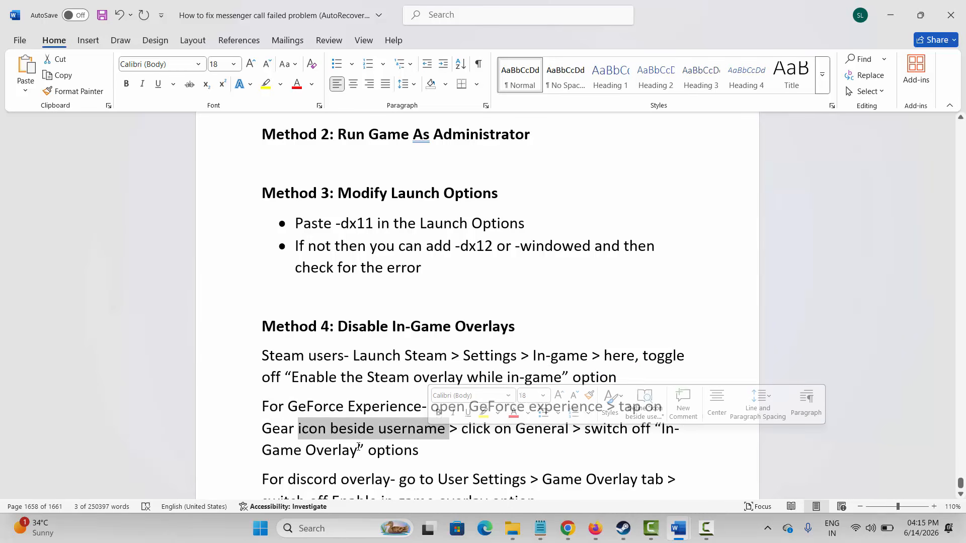
{"action": "left_click_drag", "start_coordinate": [261, 449], "coordinate": [347, 449]}
{"action": "scroll", "coordinate": [347, 443], "scroll_direction": "down", "scroll_amount": 1}
{"action": "left_click", "coordinate": [288, 413]}
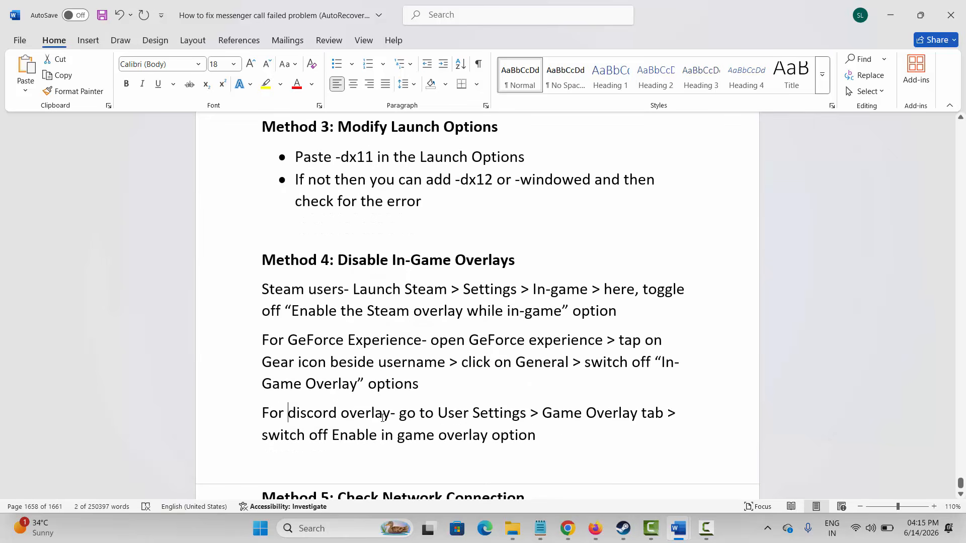
{"action": "left_click_drag", "start_coordinate": [383, 418], "coordinate": [391, 415]}
{"action": "left_click", "coordinate": [343, 383]}
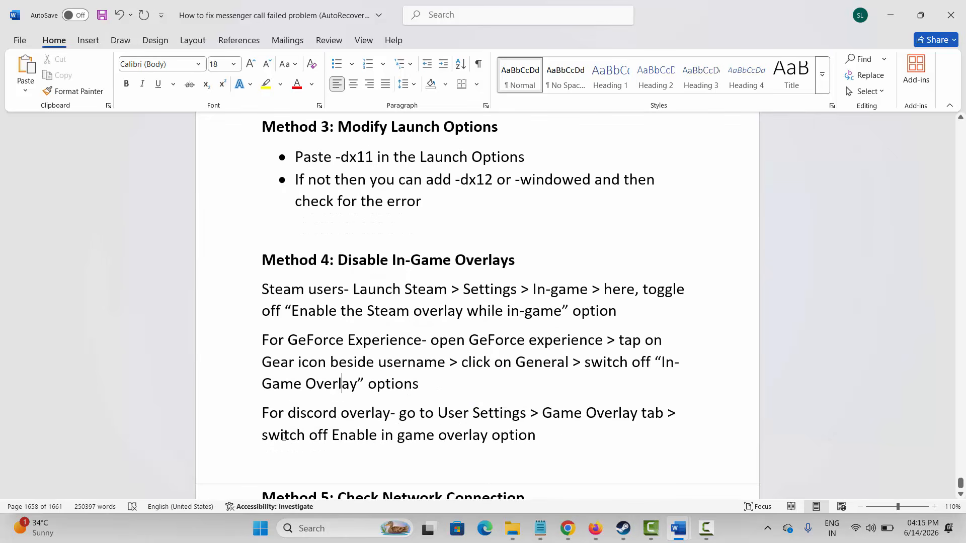
{"action": "left_click_drag", "start_coordinate": [303, 442], "coordinate": [394, 437]}
{"action": "left_click", "coordinate": [332, 383]}
Read Method 5 on checking the network connection and continue to Method 6 on clearing the download cache
{"action": "scroll", "coordinate": [336, 372], "scroll_direction": "down", "scroll_amount": 4}
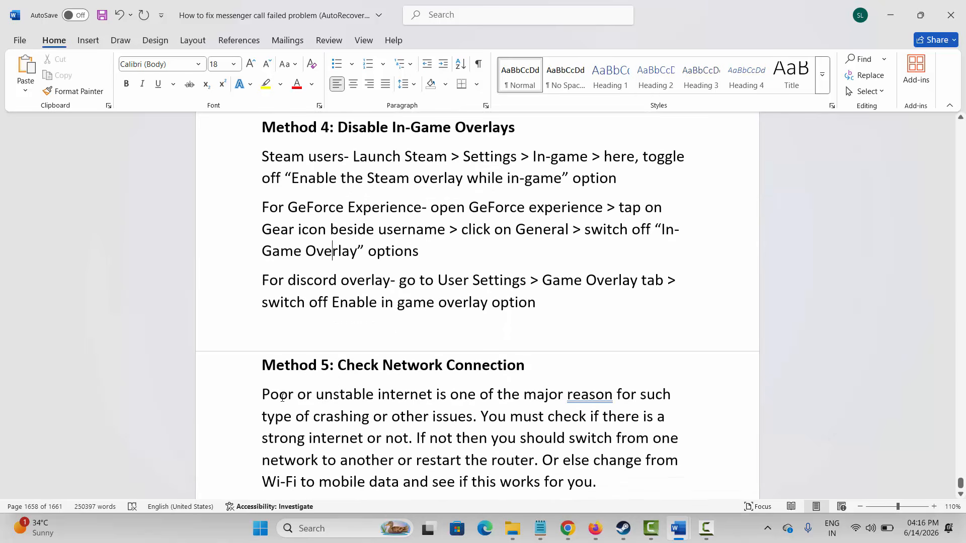
{"action": "left_click_drag", "start_coordinate": [263, 396], "coordinate": [372, 418]}
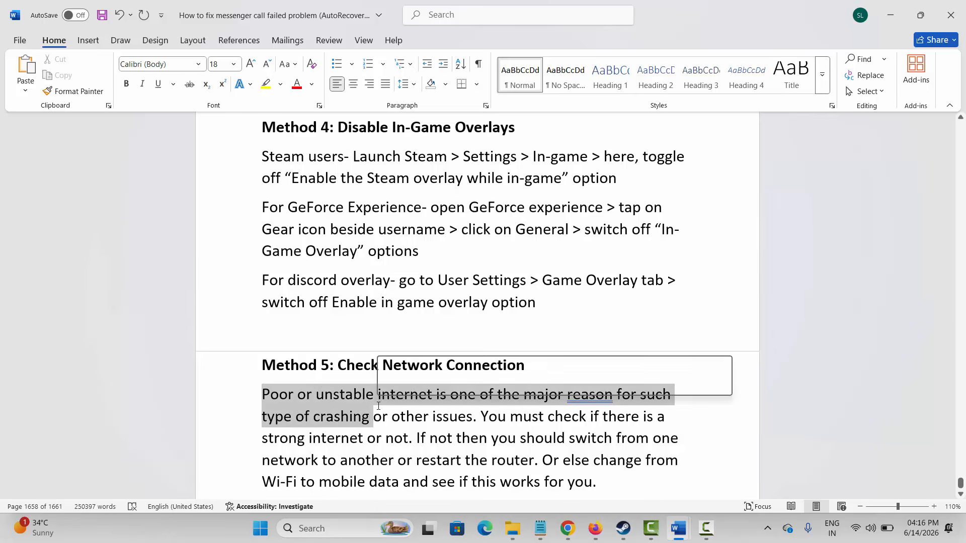
{"action": "left_click", "coordinate": [468, 441]}
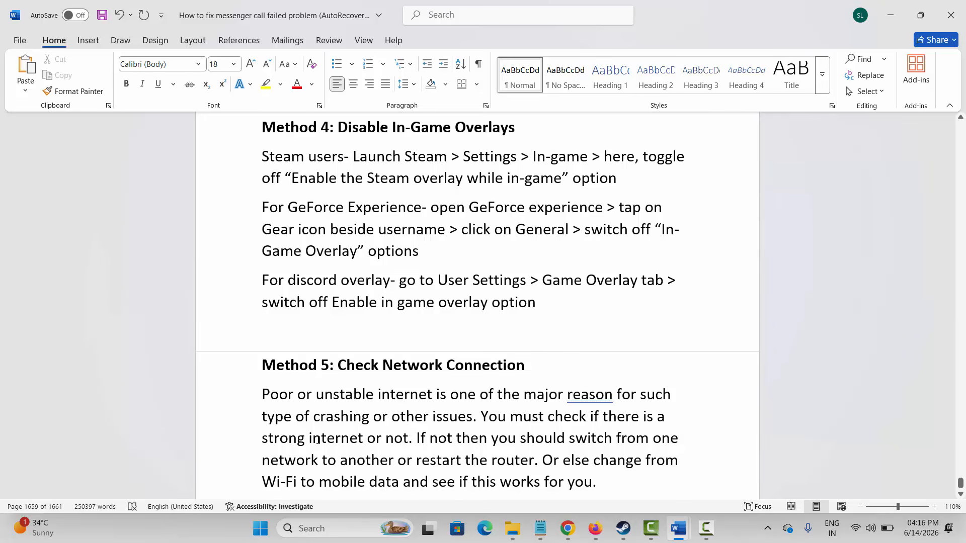
{"action": "left_click_drag", "start_coordinate": [288, 441], "coordinate": [365, 441]}
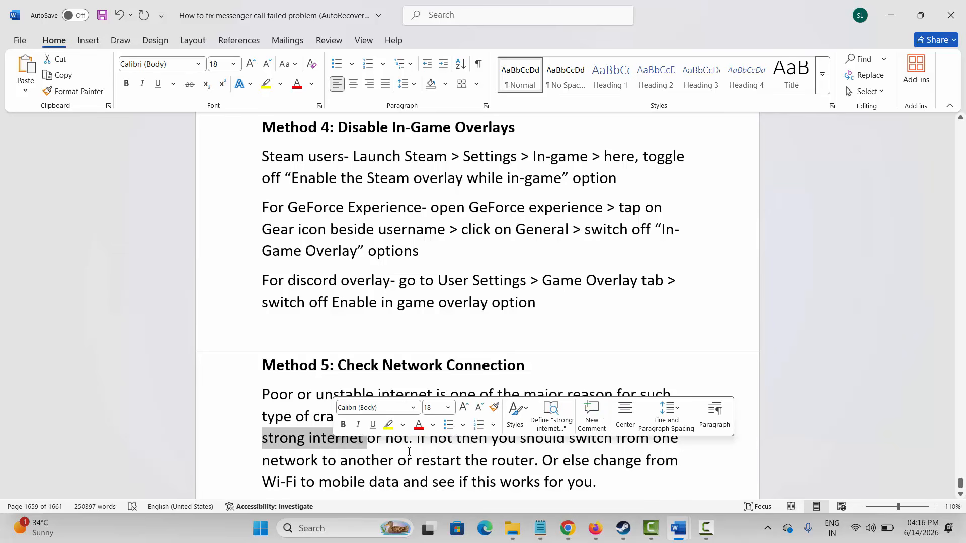
{"action": "left_click", "coordinate": [485, 452]}
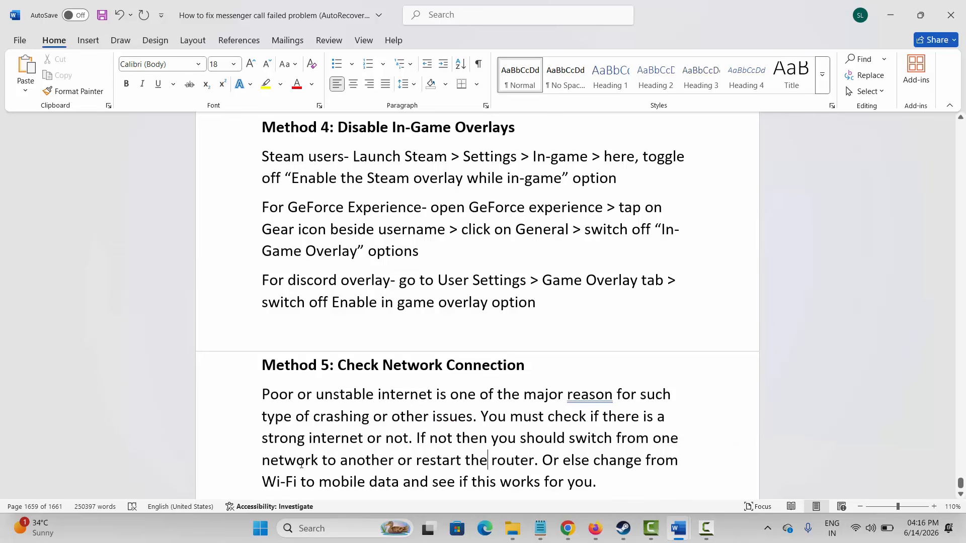
{"action": "left_click_drag", "start_coordinate": [302, 462], "coordinate": [462, 462]}
{"action": "left_click", "coordinate": [420, 462]}
{"action": "scroll", "coordinate": [354, 403], "scroll_direction": "down", "scroll_amount": 5}
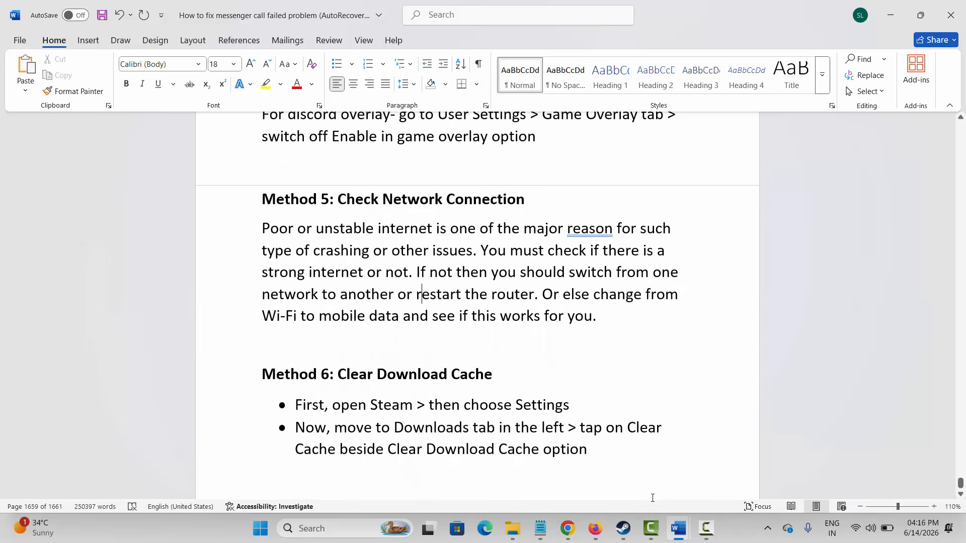
Switch to Steam, bring up the Clear Download Cache confirmation in the Downloads settings, dismiss it without clearing, and close the settings
{"action": "left_click", "coordinate": [623, 528]}
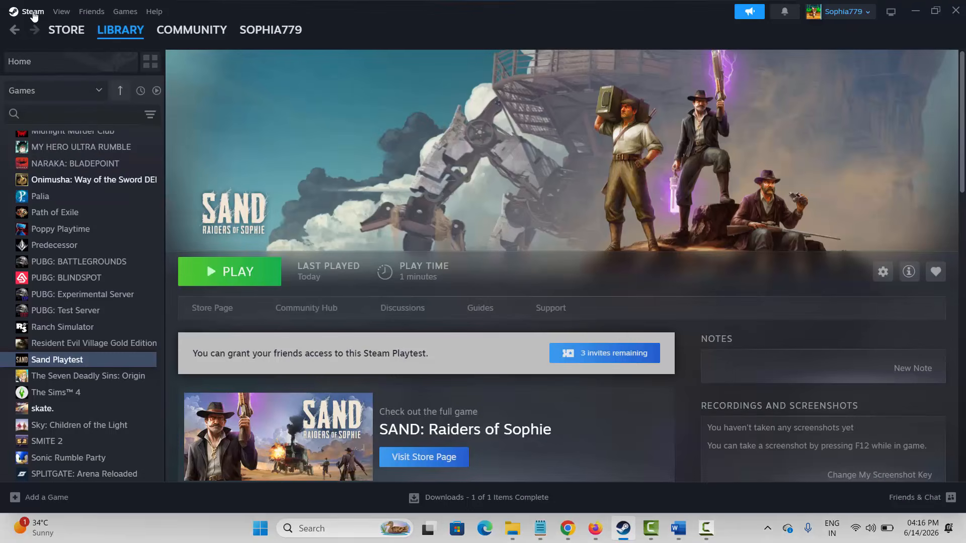
{"action": "left_click", "coordinate": [34, 16]}
{"action": "left_click", "coordinate": [43, 141]}
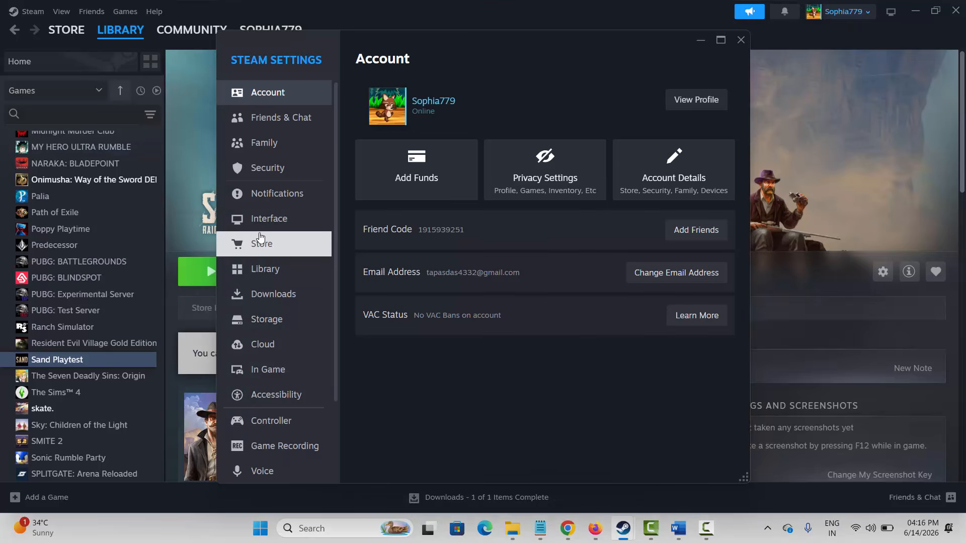
{"action": "left_click", "coordinate": [277, 299]}
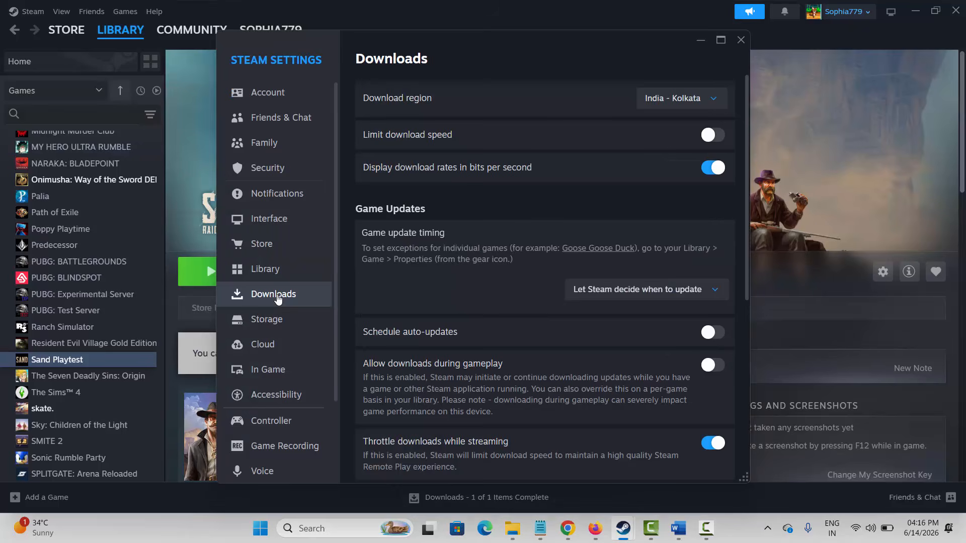
{"action": "scroll", "coordinate": [568, 325], "scroll_direction": "down", "scroll_amount": 5}
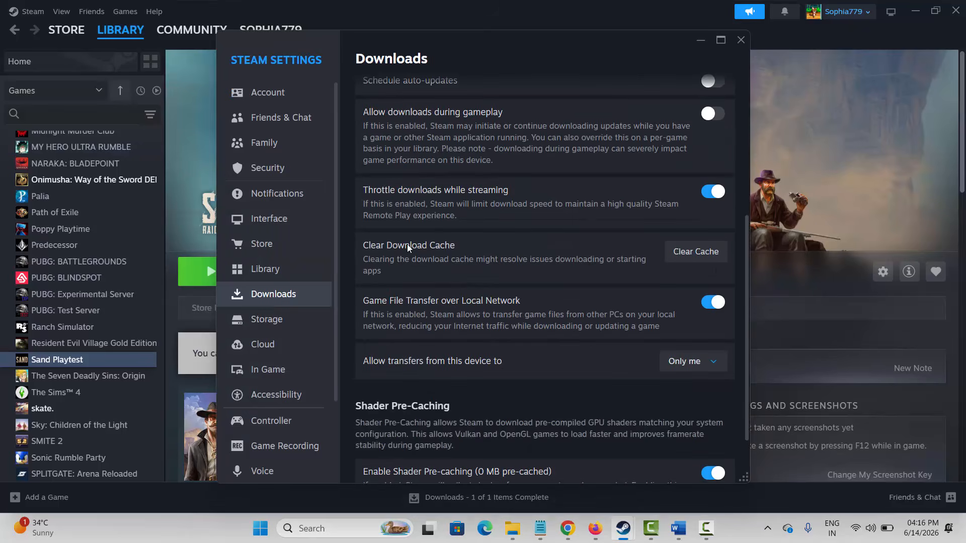
{"action": "left_click", "coordinate": [699, 256]}
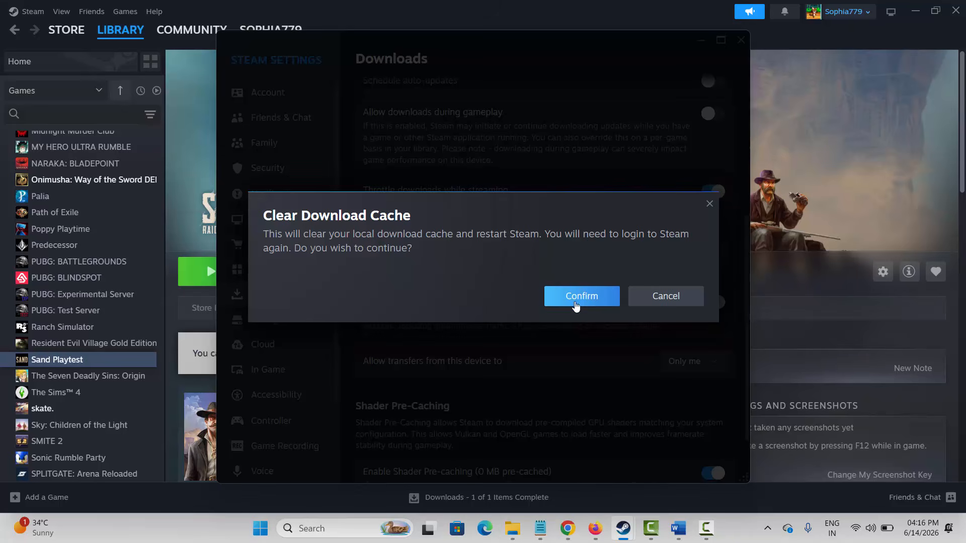
{"action": "left_click", "coordinate": [709, 203]}
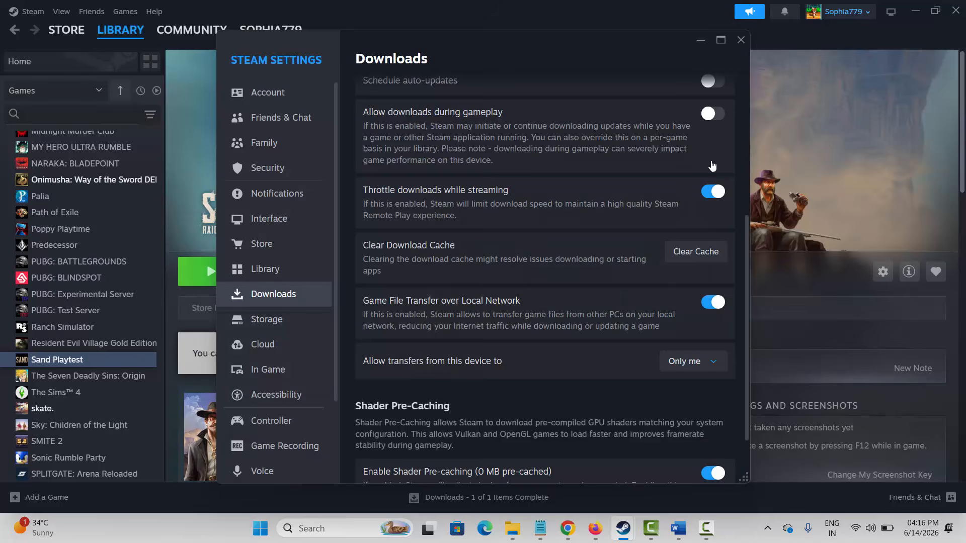
{"action": "left_click", "coordinate": [740, 41]}
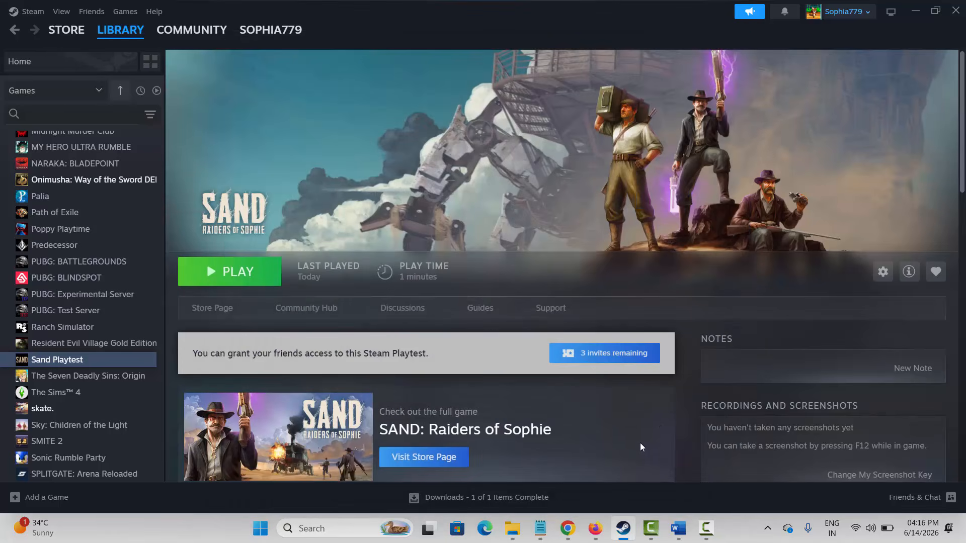
Check Method 7 in the Word document and open the list of apps allowed through the firewall in Windows Security
{"action": "left_click", "coordinate": [678, 528]}
{"action": "scroll", "coordinate": [318, 376], "scroll_direction": "down", "scroll_amount": 2}
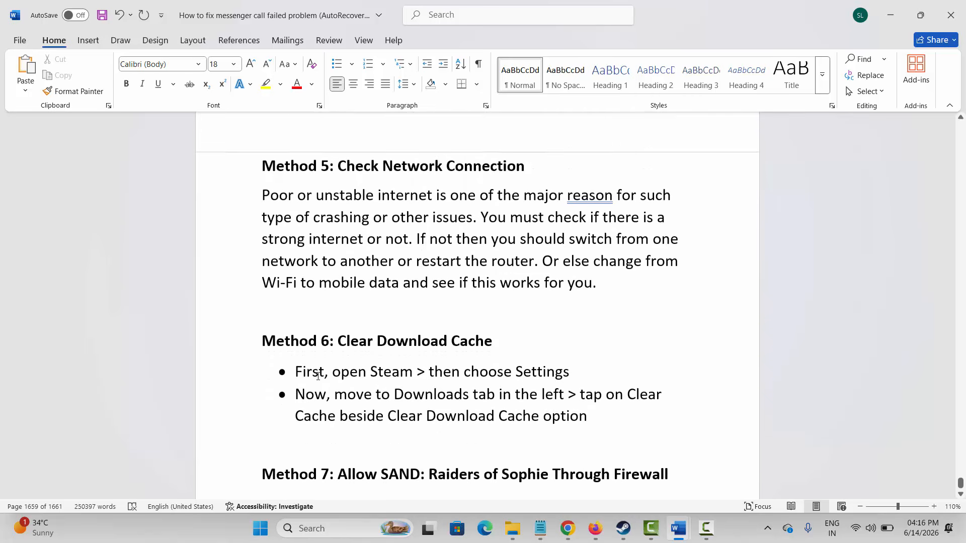
{"action": "scroll", "coordinate": [318, 377], "scroll_direction": "down", "scroll_amount": 1}
{"action": "left_click", "coordinate": [319, 533]}
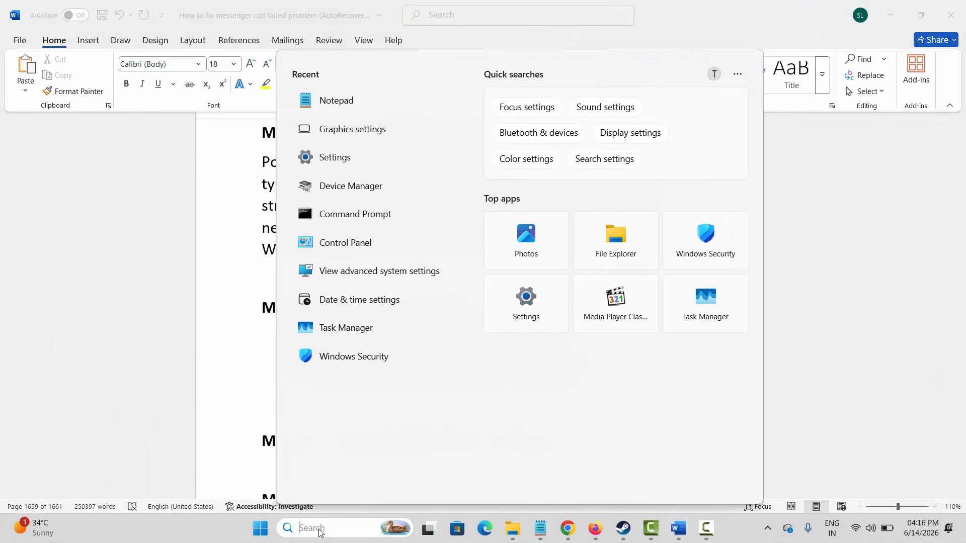
{"action": "left_click", "coordinate": [361, 358]}
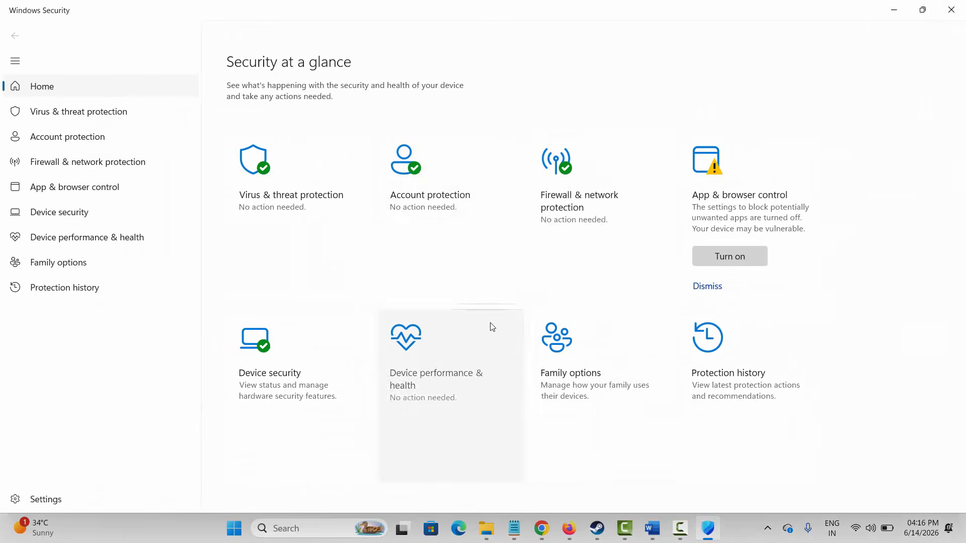
{"action": "left_click", "coordinate": [566, 193]}
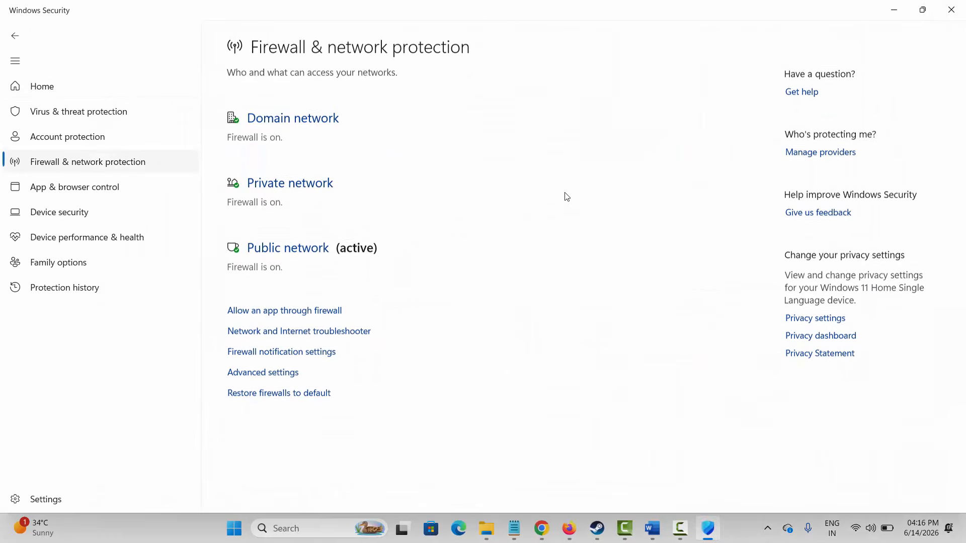
{"action": "left_click", "coordinate": [299, 311]}
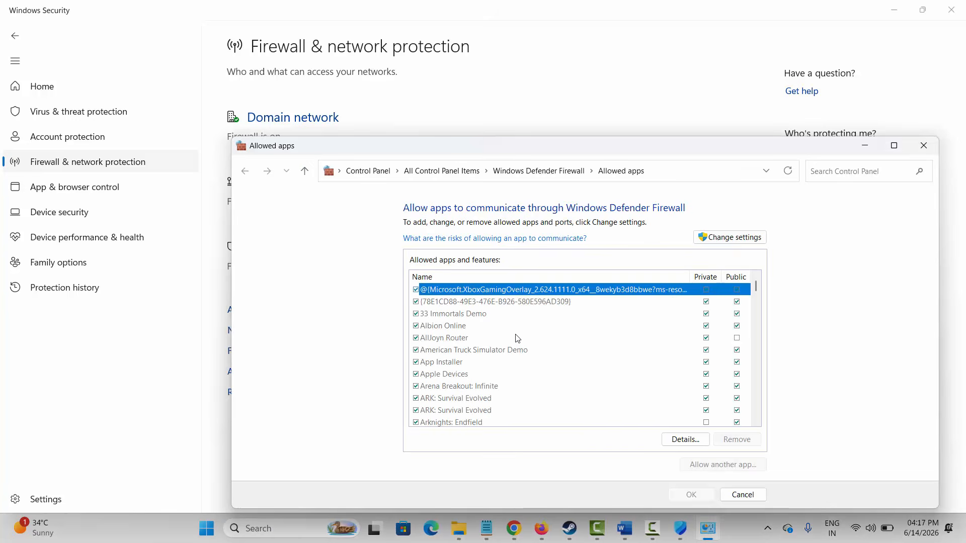
Unlock the allowed apps list for changes and select the Sand Playtest entry
{"action": "left_click", "coordinate": [715, 239]}
{"action": "scroll", "coordinate": [500, 367], "scroll_direction": "down", "scroll_amount": 10}
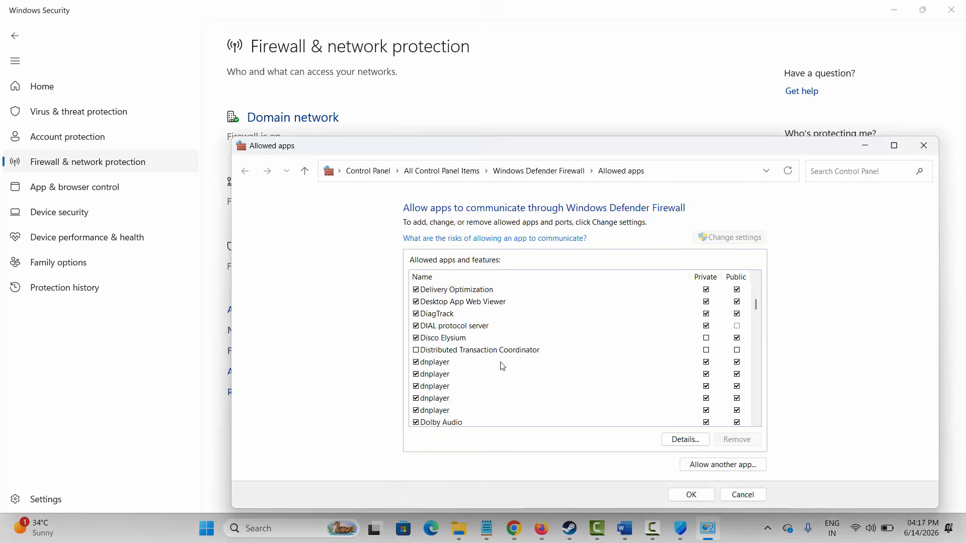
{"action": "scroll", "coordinate": [500, 376], "scroll_direction": "down", "scroll_amount": 15}
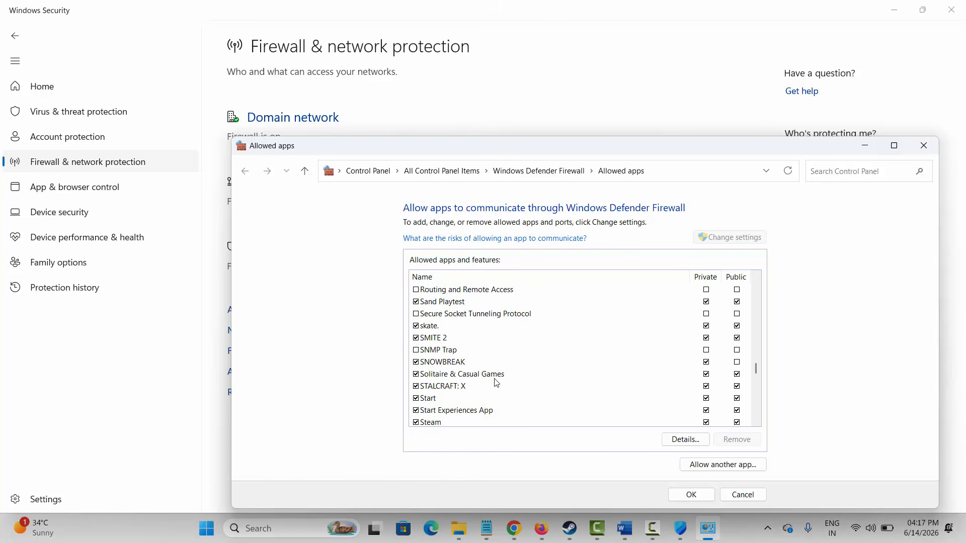
{"action": "scroll", "coordinate": [496, 380], "scroll_direction": "up", "scroll_amount": 2}
{"action": "left_click", "coordinate": [459, 339]}
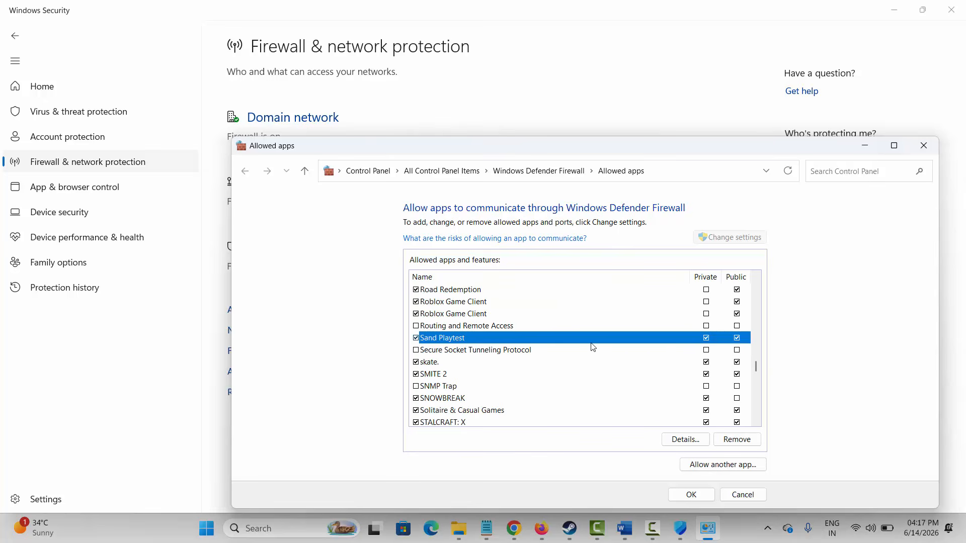
Preview how to allow another app through the firewall by browsing for its executable, and cancel without adding one
{"action": "left_click", "coordinate": [722, 464]}
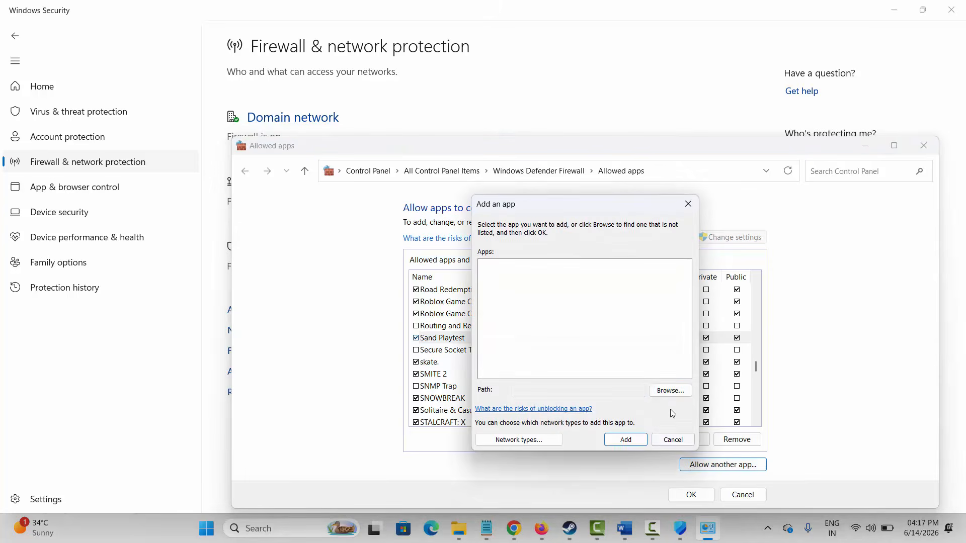
{"action": "left_click", "coordinate": [667, 392]}
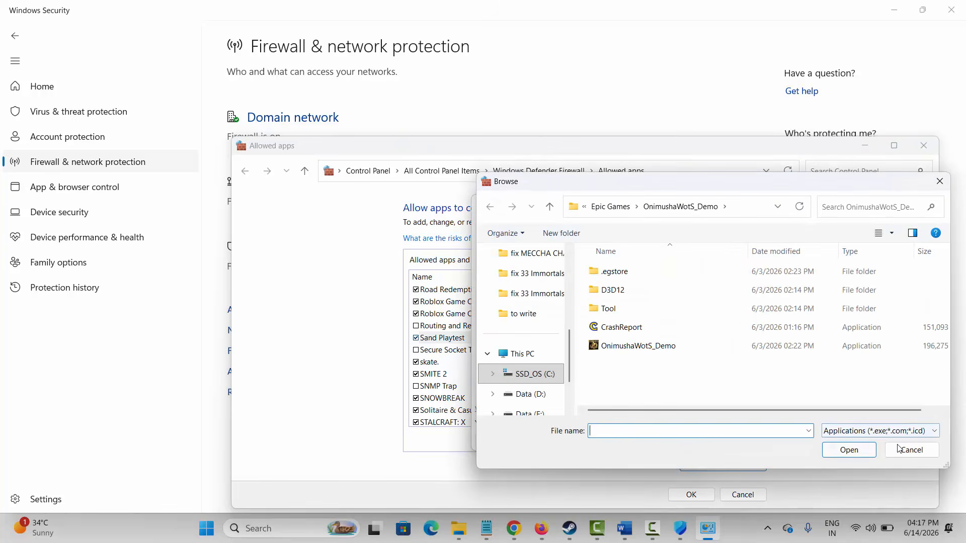
{"action": "left_click", "coordinate": [900, 449]}
{"action": "left_click", "coordinate": [621, 447]}
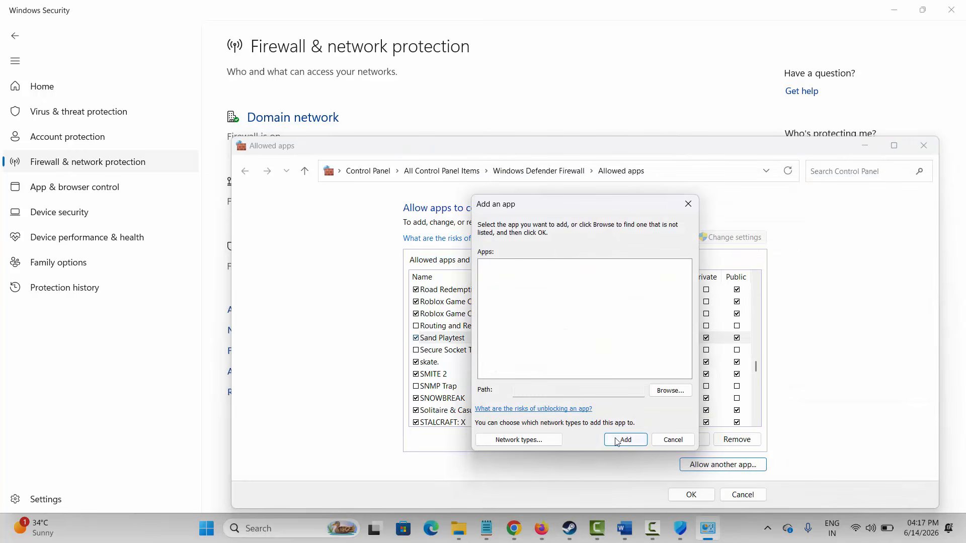
{"action": "left_click", "coordinate": [672, 439]}
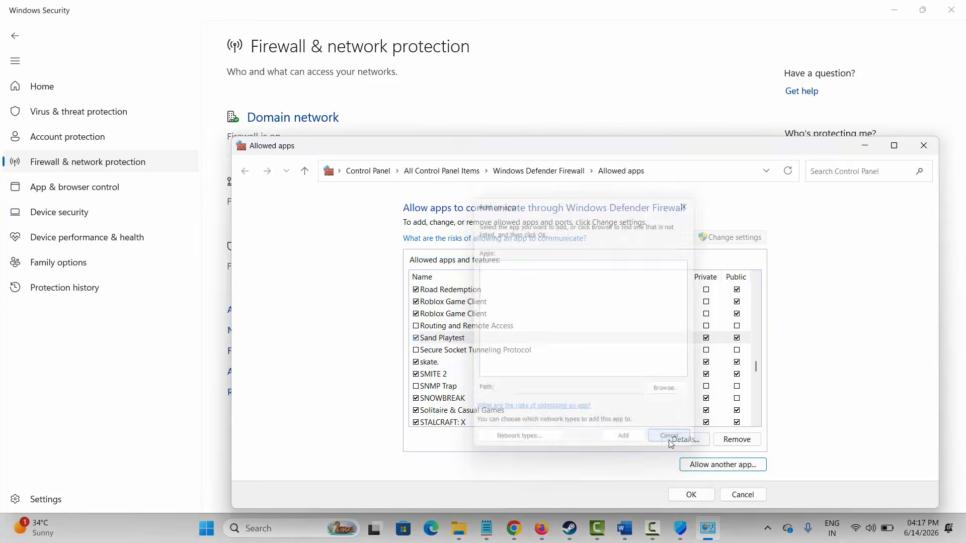
Check Sand Playtest's private and public network permissions, cancel the allowed apps dialog, and close Windows Security
{"action": "left_click", "coordinate": [457, 352]}
{"action": "left_click", "coordinate": [454, 340]}
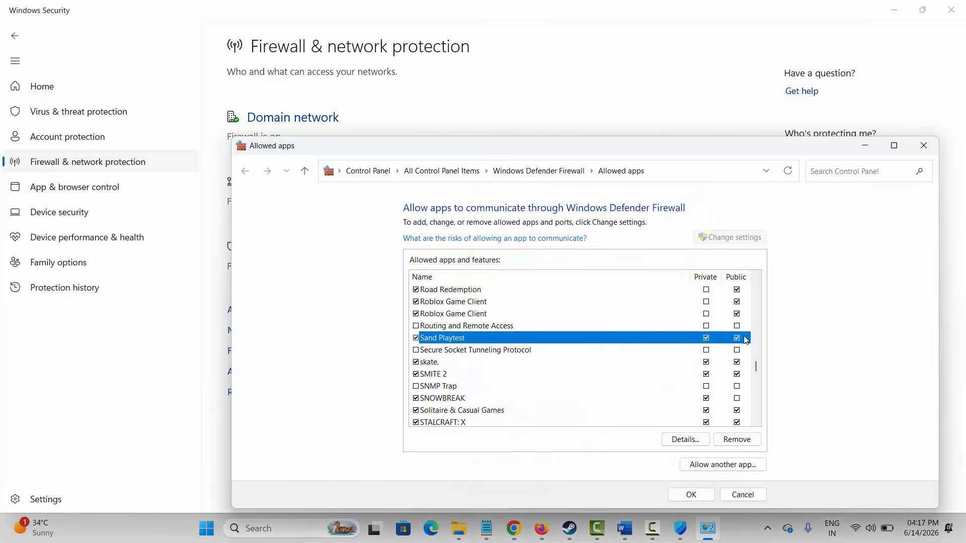
{"action": "left_click", "coordinate": [742, 494]}
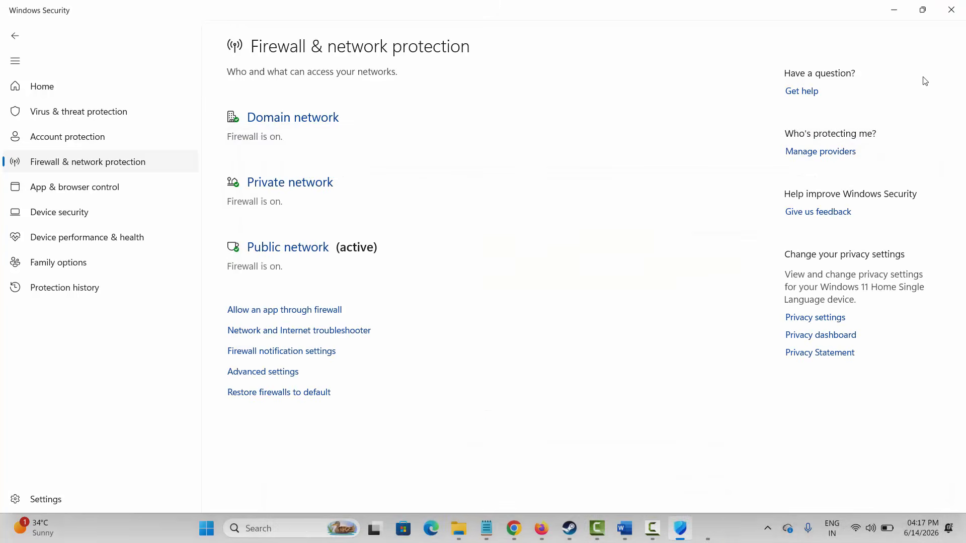
{"action": "left_click", "coordinate": [952, 7]}
Read Method 8 on updating the graphics card in the Word document and open Display adapters in Device Manager
{"action": "scroll", "coordinate": [366, 351], "scroll_direction": "down", "scroll_amount": 4}
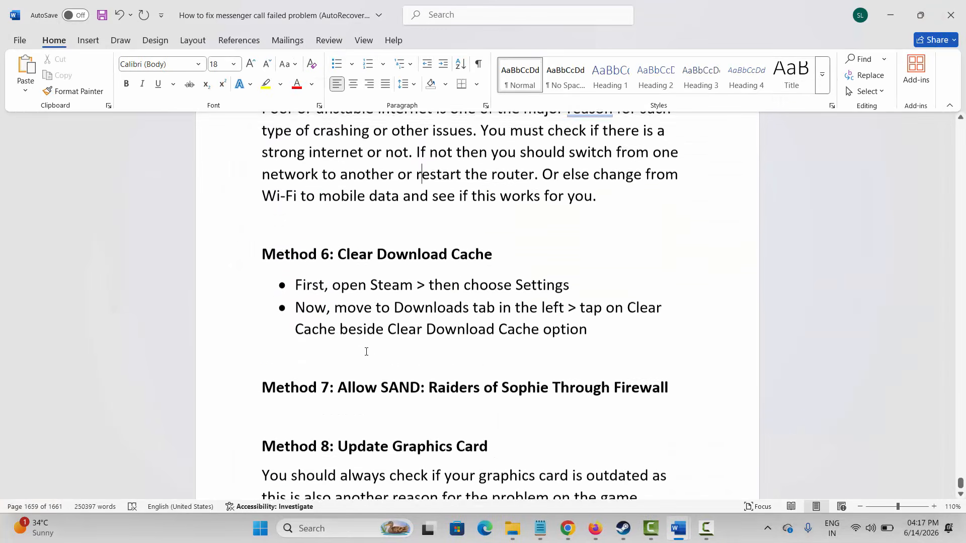
{"action": "scroll", "coordinate": [366, 351], "scroll_direction": "down", "scroll_amount": 3}
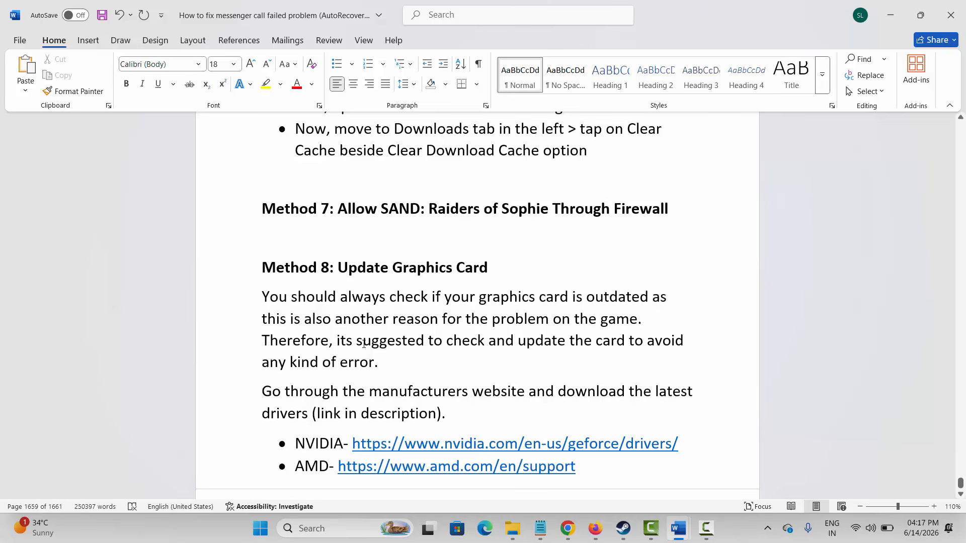
{"action": "left_click", "coordinate": [330, 528]}
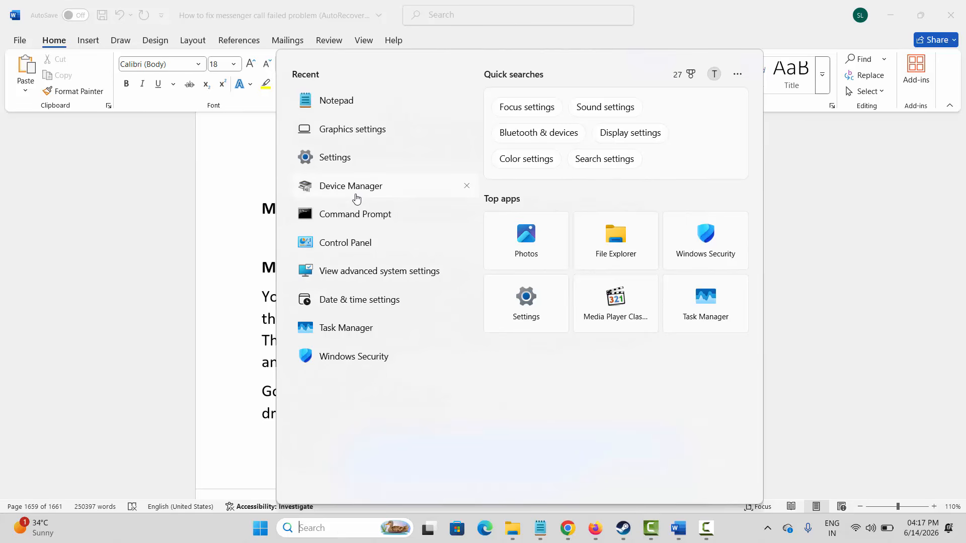
{"action": "left_click", "coordinate": [353, 187]}
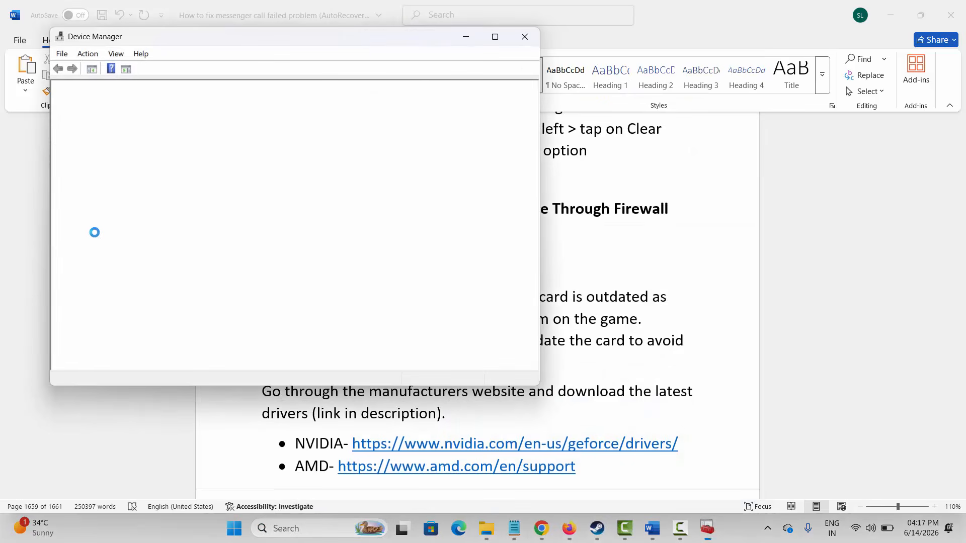
{"action": "left_click", "coordinate": [70, 178]}
Run a driver update search for Intel(R) UHD Graphics, and close the update wizard and Device Manager
{"action": "left_click", "coordinate": [127, 189]}
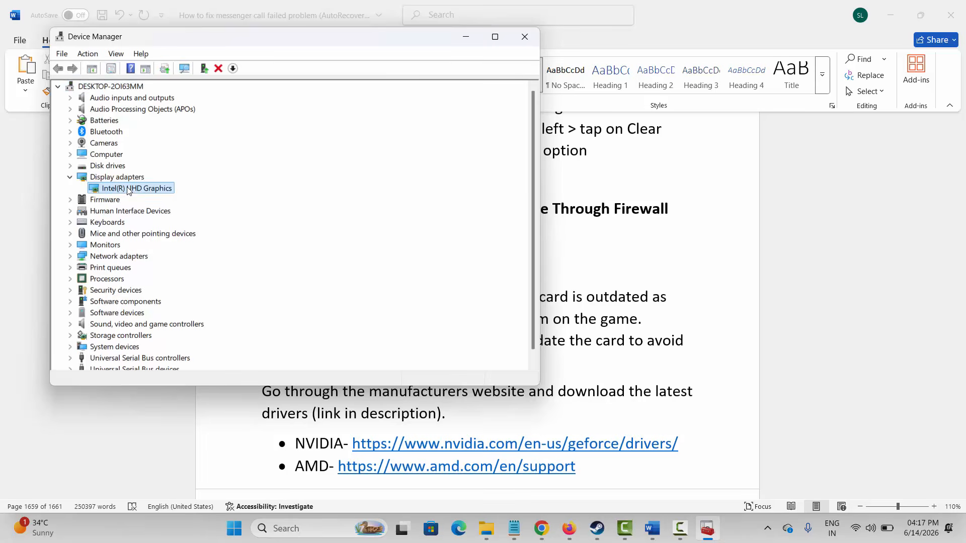
{"action": "right_click", "coordinate": [128, 189]}
{"action": "left_click", "coordinate": [156, 198]}
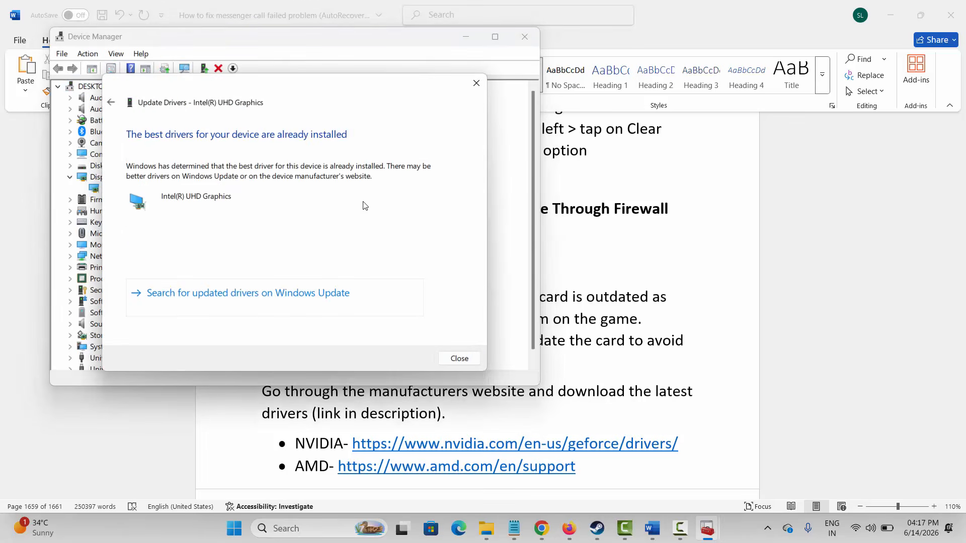
{"action": "left_click", "coordinate": [458, 359]}
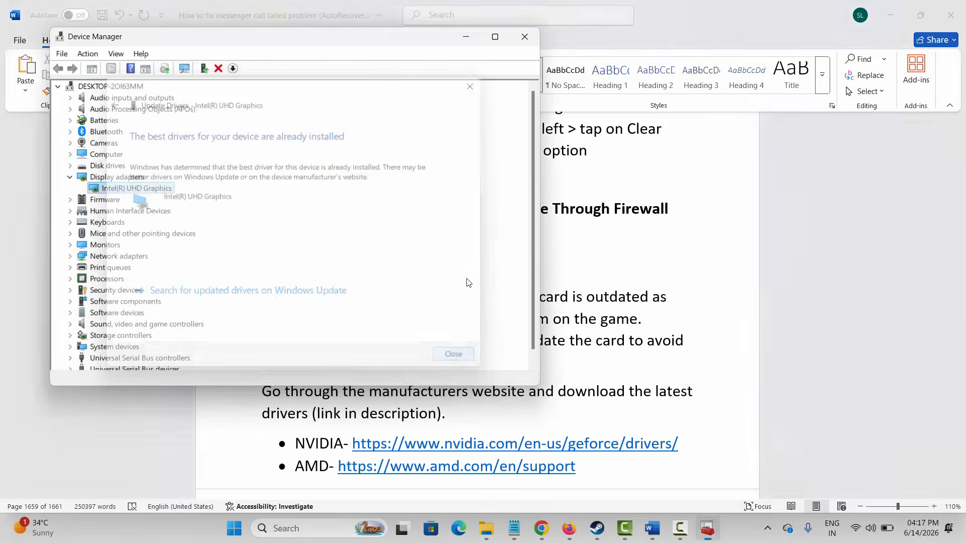
{"action": "left_click", "coordinate": [524, 36]}
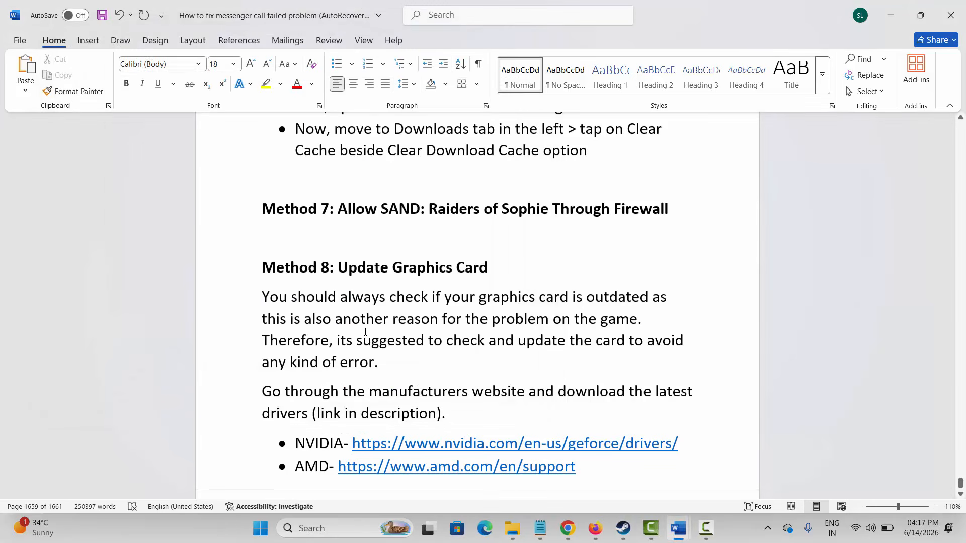
Highlight the NVIDIA and AMD driver download links under Method 8 and clear the selection
{"action": "scroll", "coordinate": [347, 313], "scroll_direction": "down", "scroll_amount": 1}
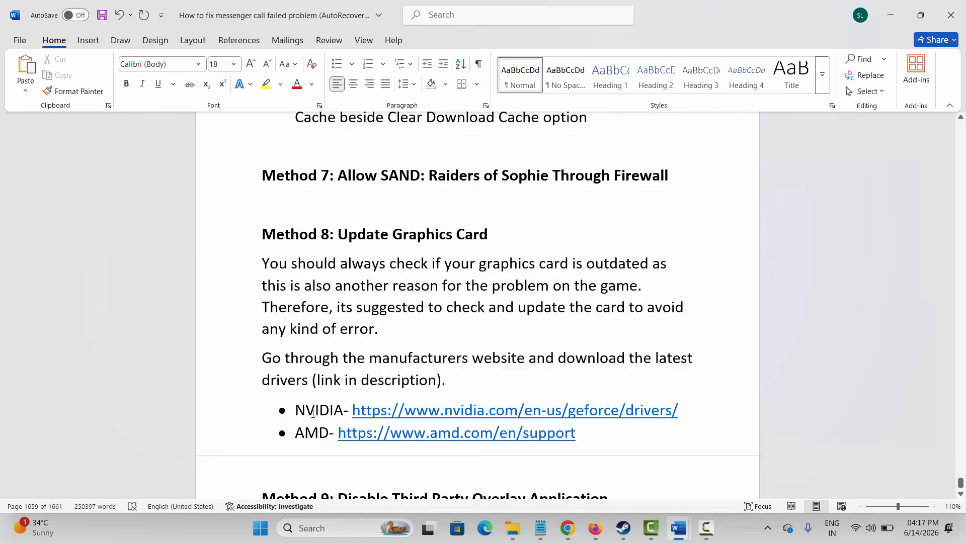
{"action": "left_click_drag", "start_coordinate": [299, 413], "coordinate": [479, 442]}
{"action": "left_click", "coordinate": [403, 436]}
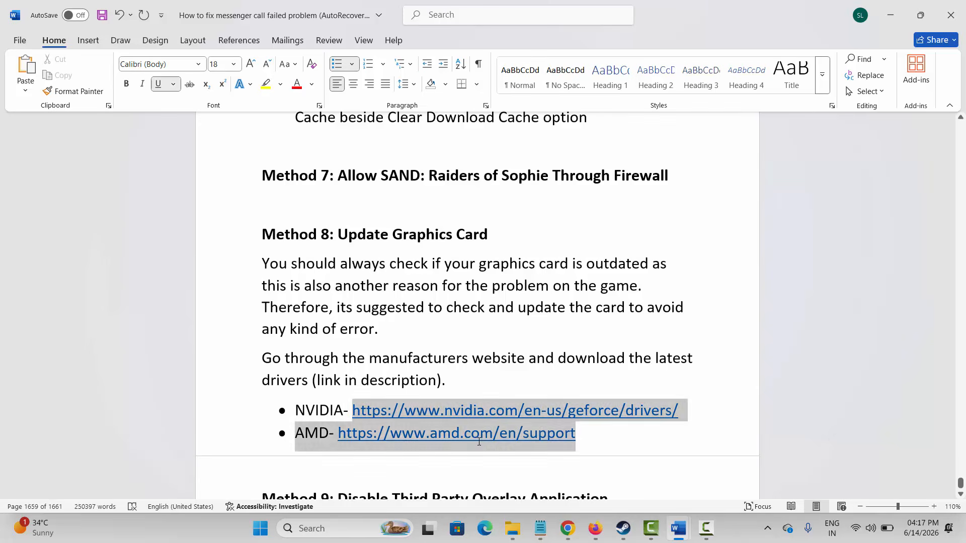
{"action": "left_click", "coordinate": [385, 361]}
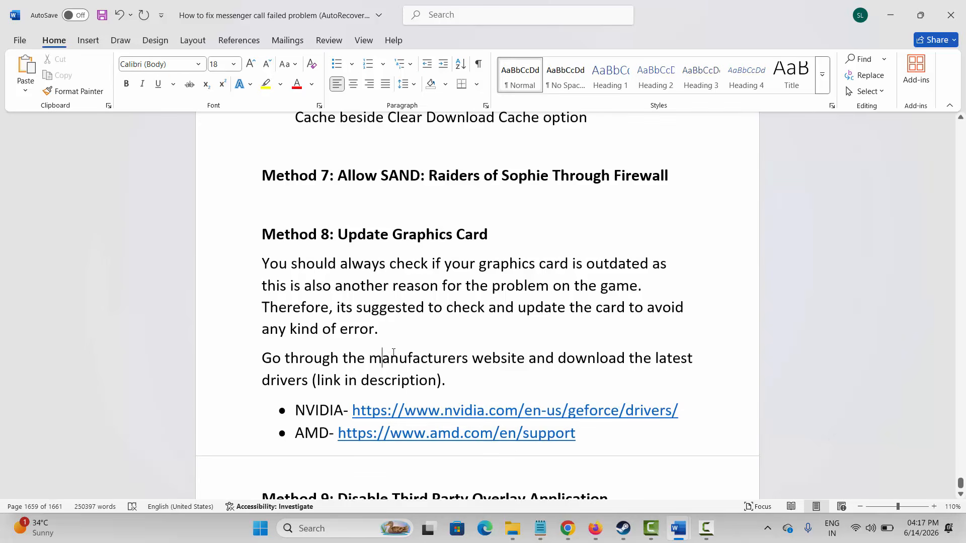
Read Method 9 on disabling third-party overlay applications, highlighting NVIDIA Shadowplay and MSI Afterburner
{"action": "scroll", "coordinate": [393, 352], "scroll_direction": "down", "scroll_amount": 5}
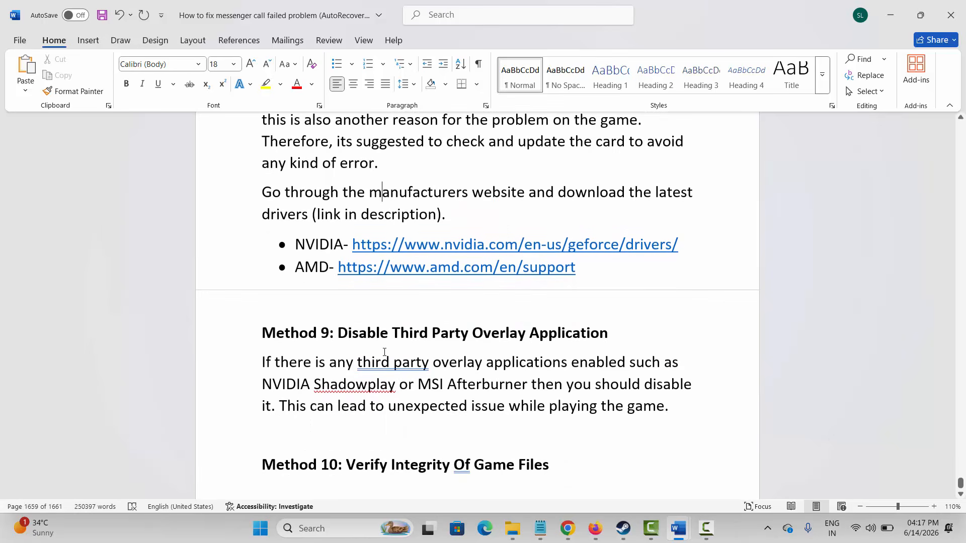
{"action": "scroll", "coordinate": [385, 352], "scroll_direction": "up", "scroll_amount": 1}
{"action": "left_click_drag", "start_coordinate": [308, 398], "coordinate": [528, 418]}
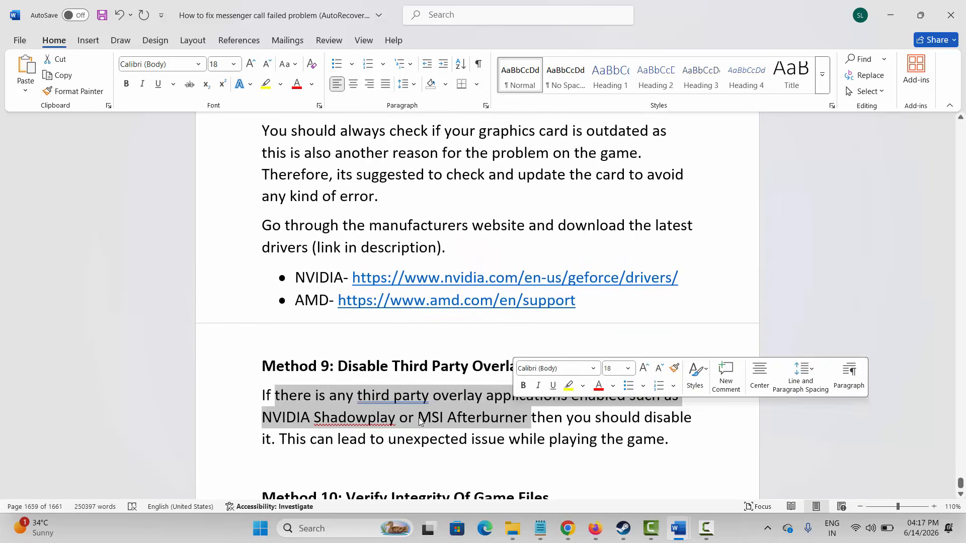
{"action": "left_click_drag", "start_coordinate": [263, 418], "coordinate": [504, 423]}
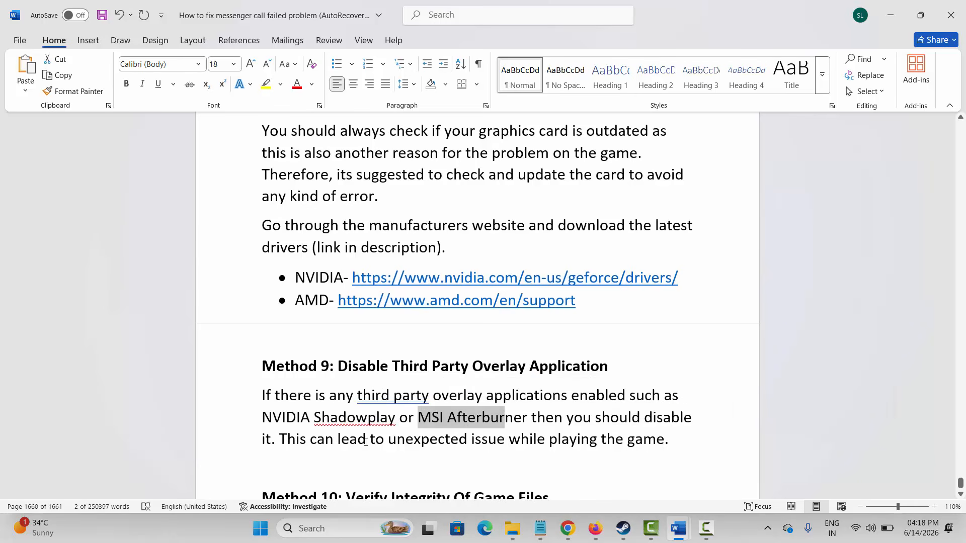
Show the beta file integrity option in Sand Playtest's Installed Files properties in Steam, close the properties and return to the Word document
{"action": "left_click", "coordinate": [327, 393]}
{"action": "scroll", "coordinate": [327, 392], "scroll_direction": "down", "scroll_amount": 2}
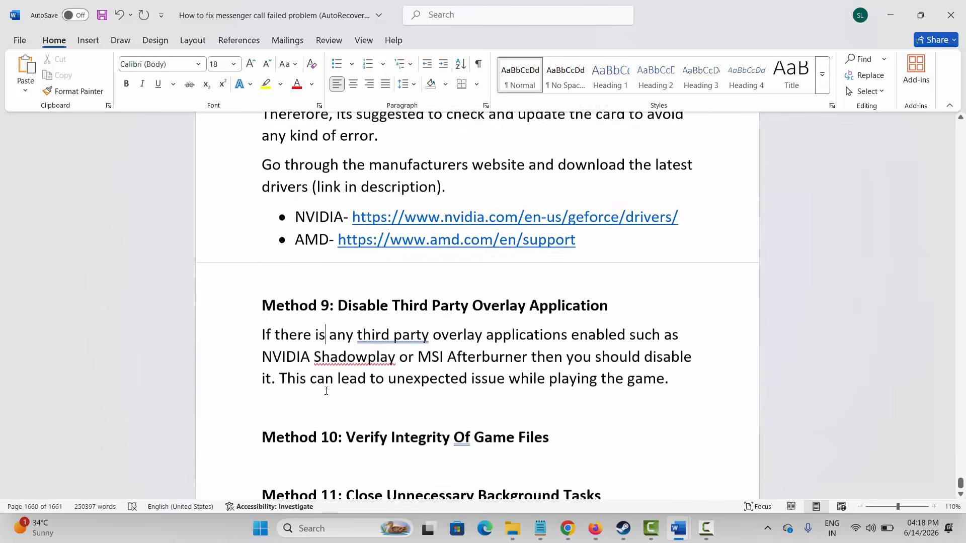
{"action": "left_click", "coordinate": [623, 528]}
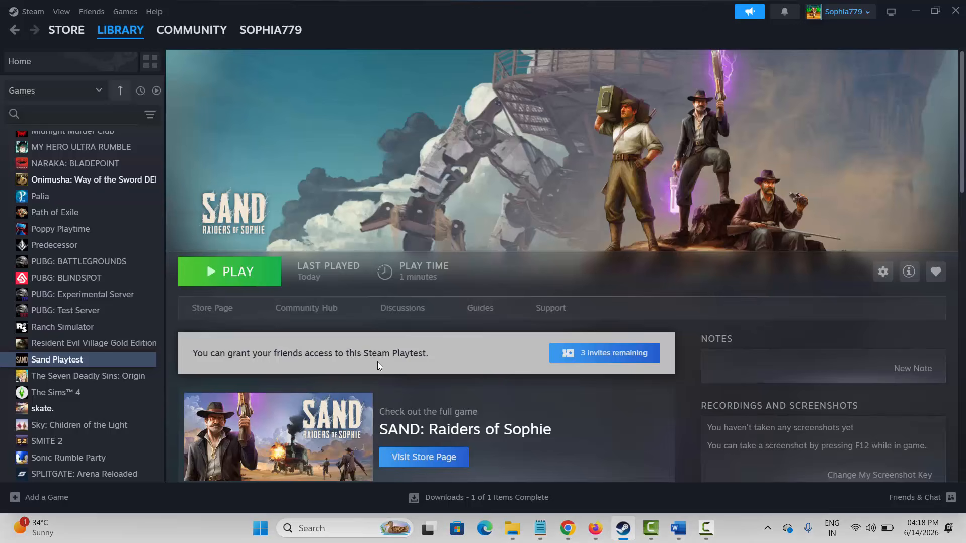
{"action": "right_click", "coordinate": [75, 358]}
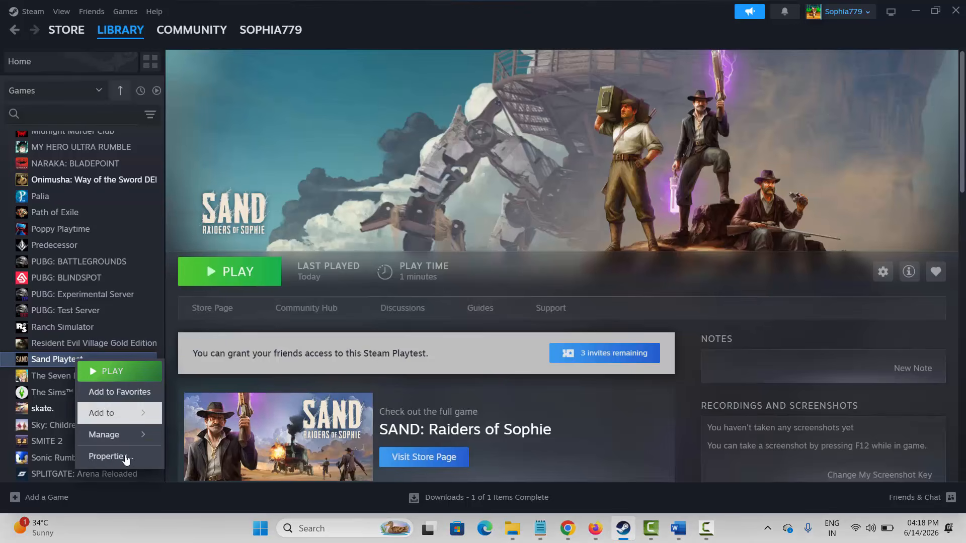
{"action": "left_click", "coordinate": [126, 457]}
{"action": "left_click", "coordinate": [261, 174]}
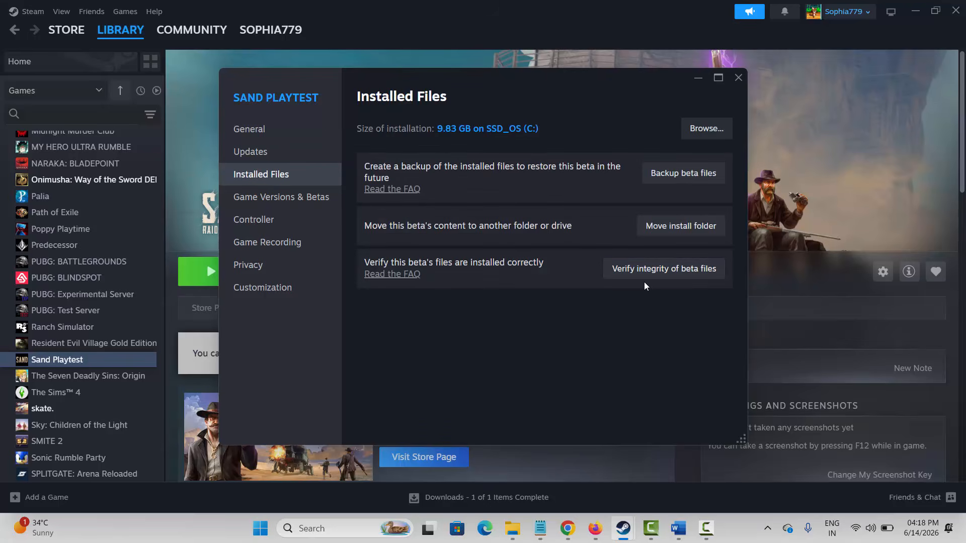
{"action": "left_click", "coordinate": [738, 78]}
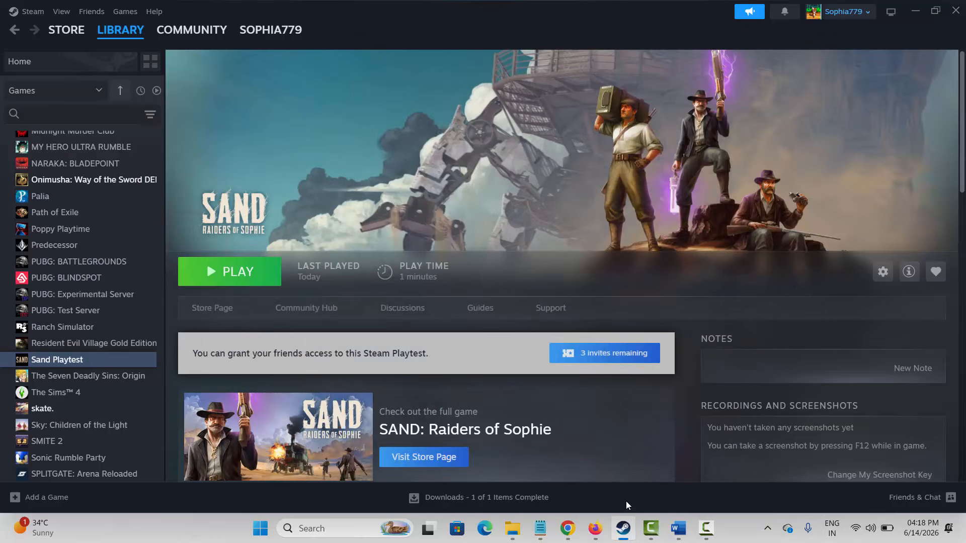
{"action": "left_click", "coordinate": [623, 528]}
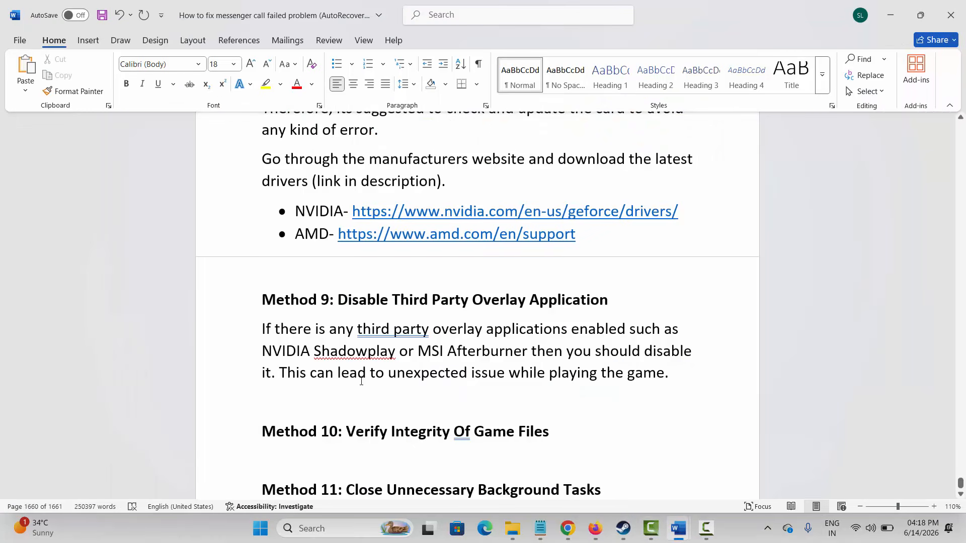
Go to Method 11 on closing unnecessary background tasks in the Word document and open Task Manager
{"action": "scroll", "coordinate": [361, 381], "scroll_direction": "down", "scroll_amount": 1}
{"action": "left_click", "coordinate": [233, 425]}
{"action": "left_click", "coordinate": [367, 450]}
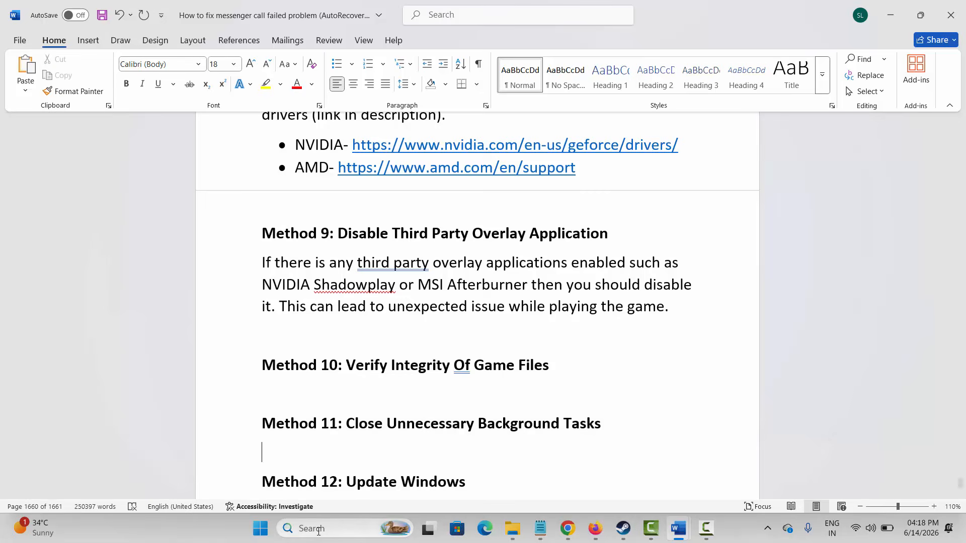
{"action": "left_click", "coordinate": [318, 529]}
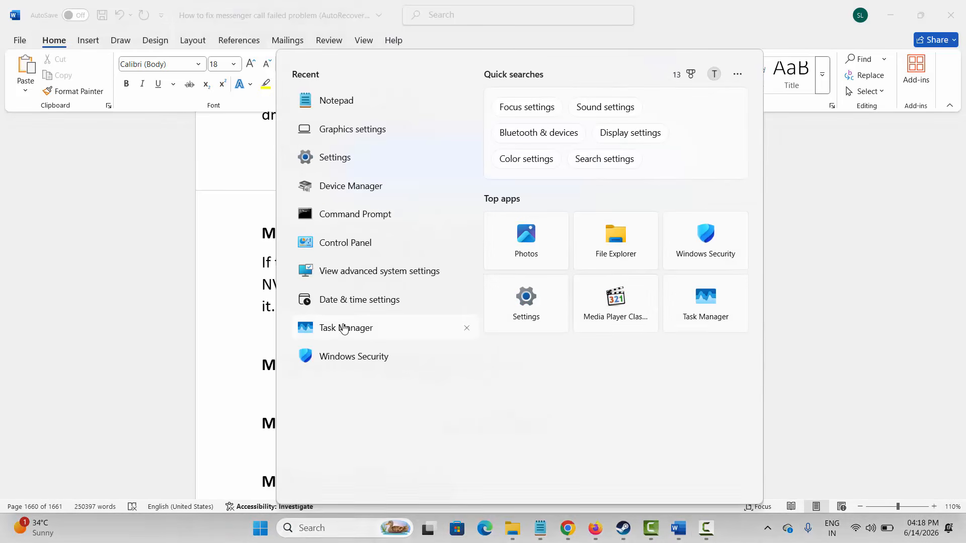
{"action": "left_click", "coordinate": [345, 329]}
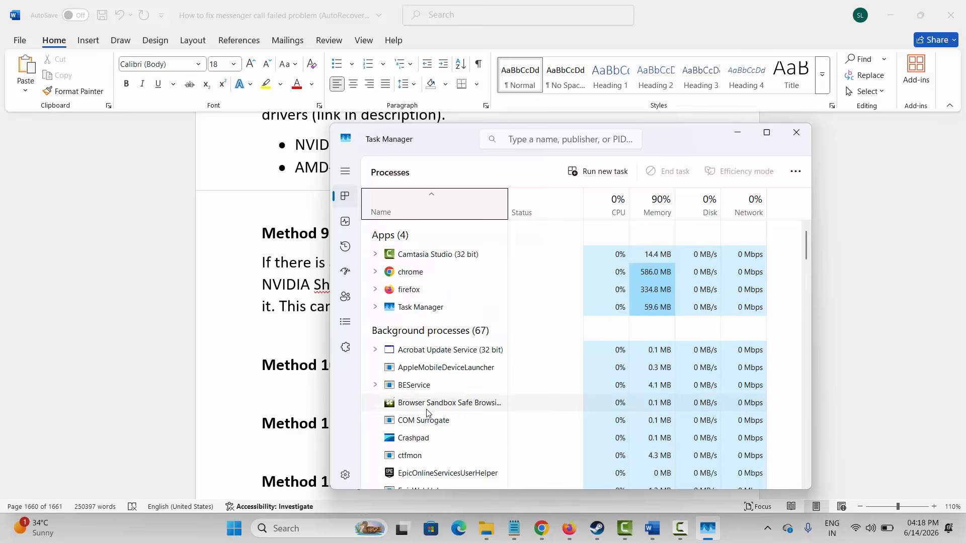
End the EpicGamesLauncher background process and close Task Manager
{"action": "scroll", "coordinate": [427, 415], "scroll_direction": "down", "scroll_amount": 3}
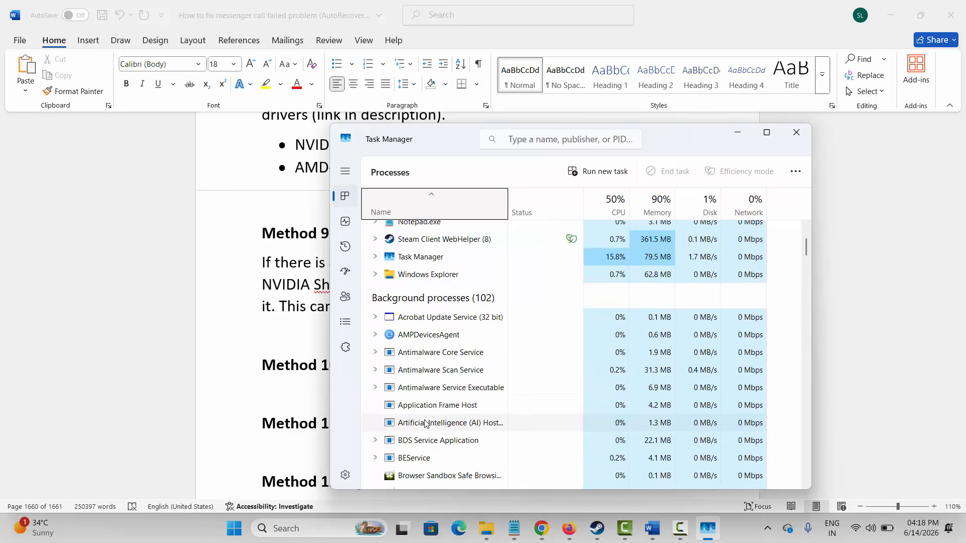
{"action": "scroll", "coordinate": [422, 426], "scroll_direction": "down", "scroll_amount": 2}
{"action": "scroll", "coordinate": [426, 426], "scroll_direction": "down", "scroll_amount": 1}
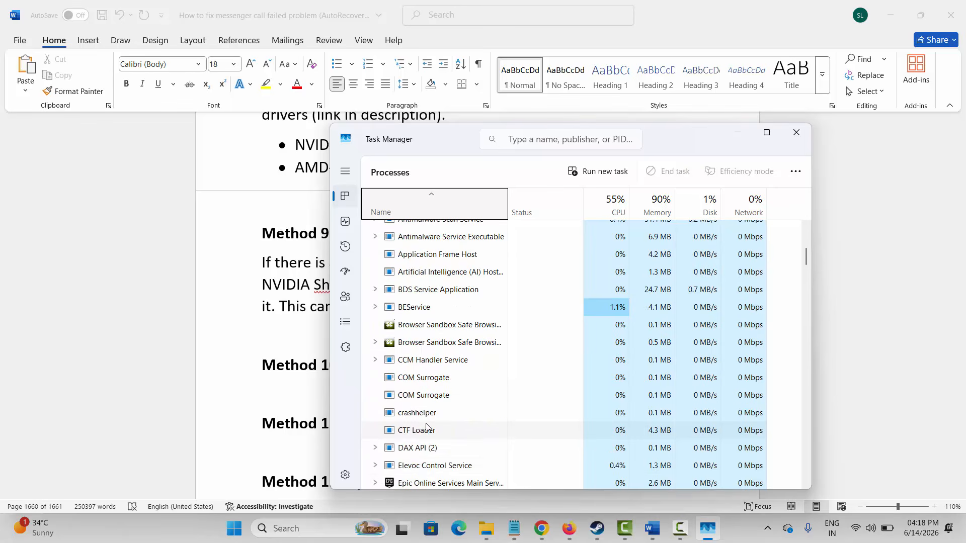
{"action": "scroll", "coordinate": [422, 471], "scroll_direction": "down", "scroll_amount": 1}
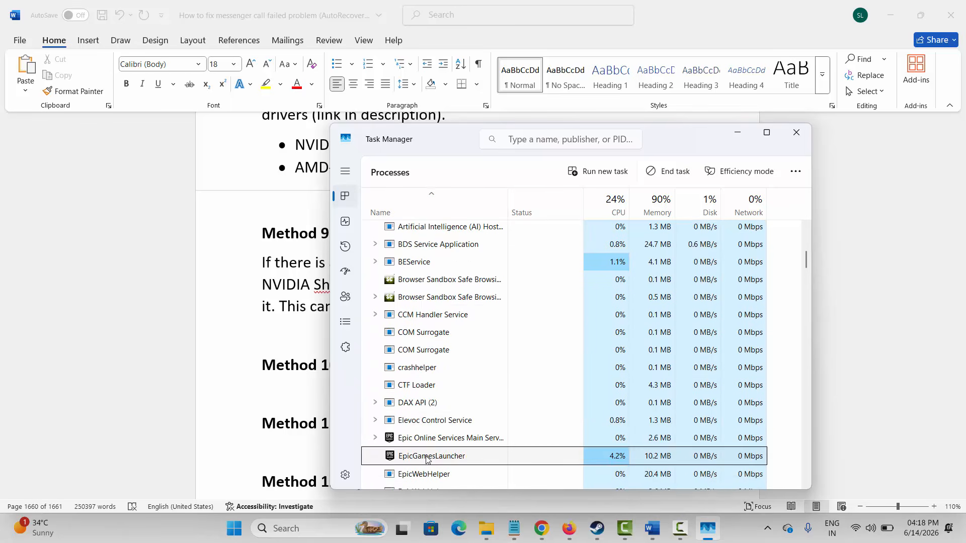
{"action": "right_click", "coordinate": [426, 455]}
{"action": "left_click", "coordinate": [468, 320]}
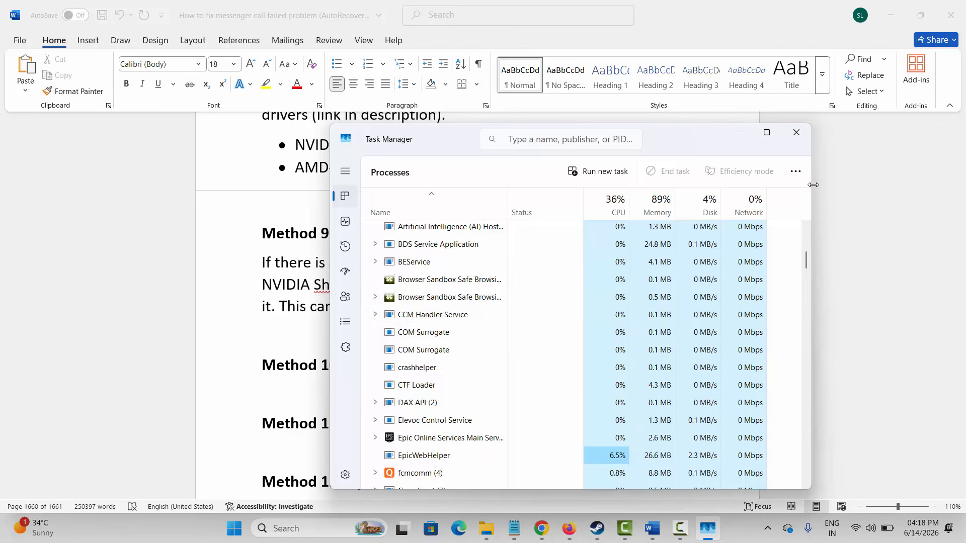
{"action": "left_click", "coordinate": [796, 132]}
Check for Windows updates in the Settings app, as Method 12 suggests, and close Settings
{"action": "scroll", "coordinate": [379, 398], "scroll_direction": "down", "scroll_amount": 1}
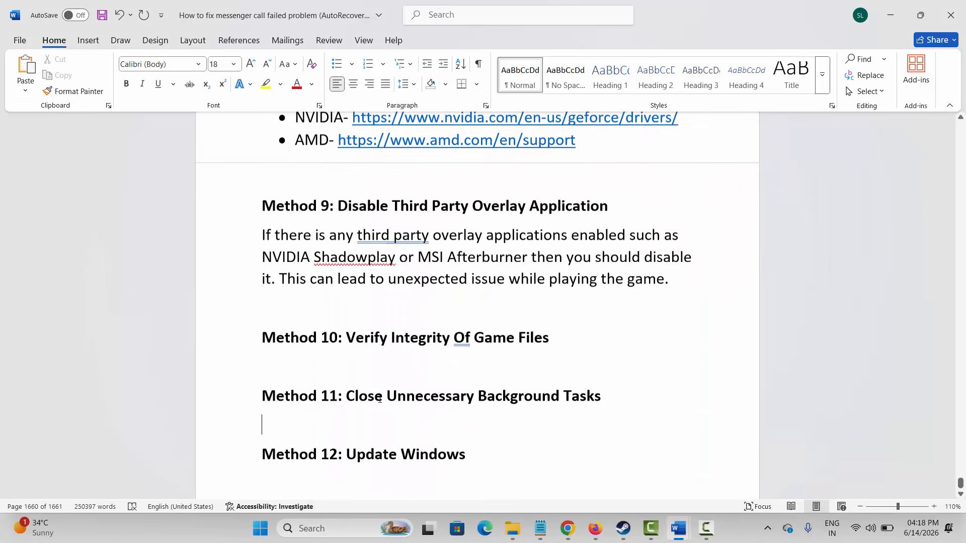
{"action": "left_click", "coordinate": [315, 537]}
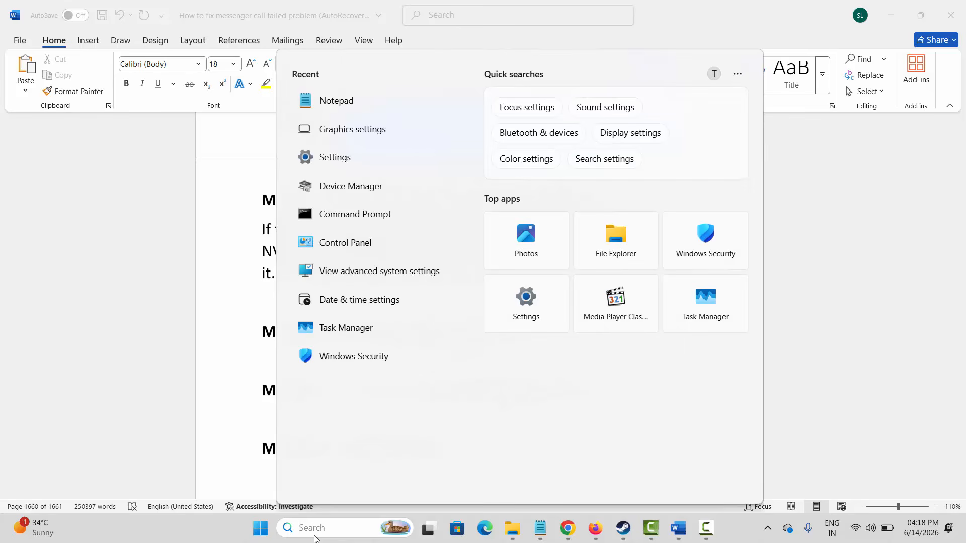
{"action": "left_click", "coordinate": [371, 161]}
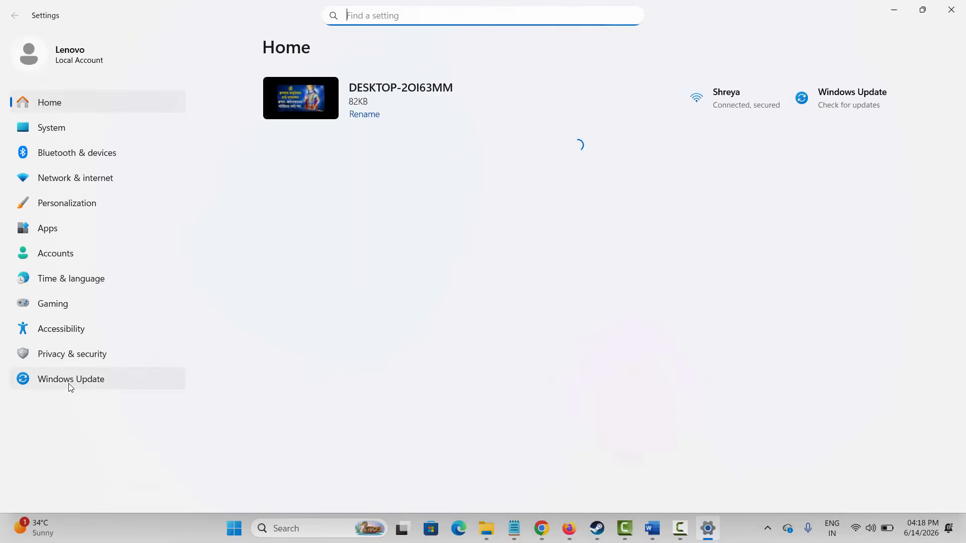
{"action": "left_click", "coordinate": [70, 387]}
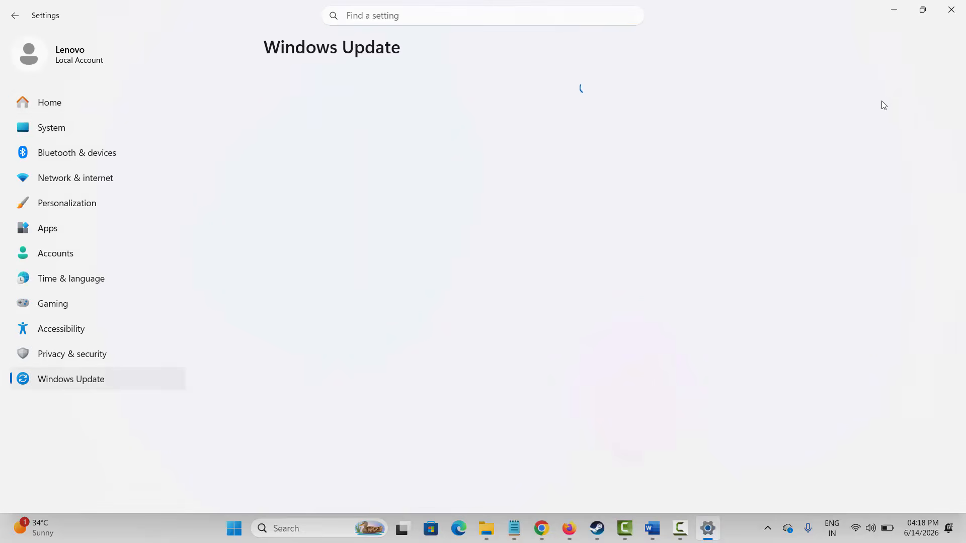
{"action": "left_click", "coordinate": [847, 105]}
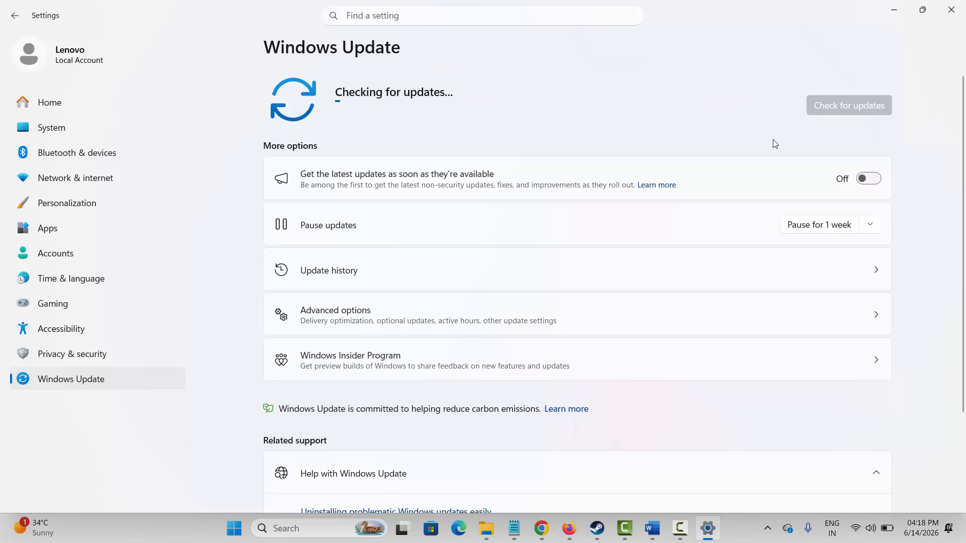
{"action": "left_click", "coordinate": [951, 9]}
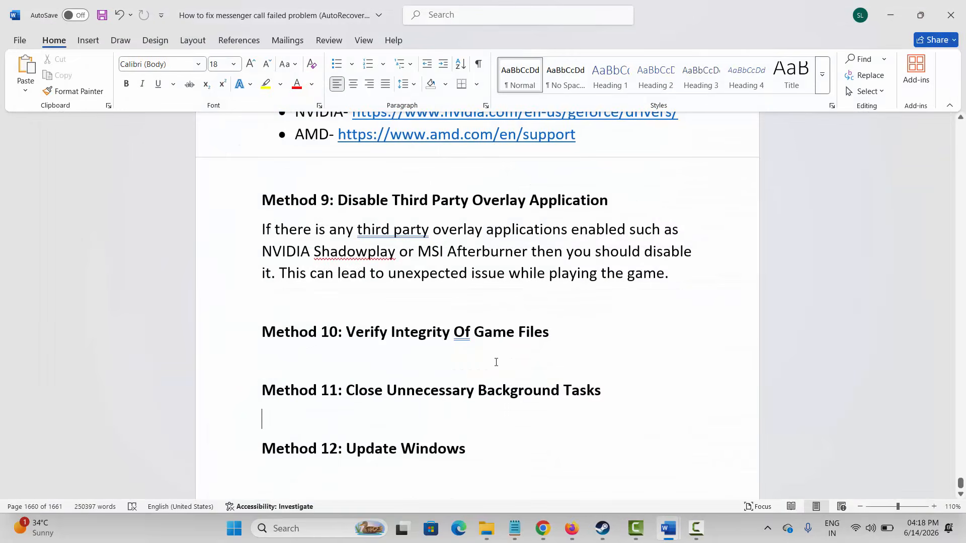
Go to Method 13 on running the game on a dedicated graphics card and open the Windows Graphics settings
{"action": "scroll", "coordinate": [397, 393], "scroll_direction": "down", "scroll_amount": 2}
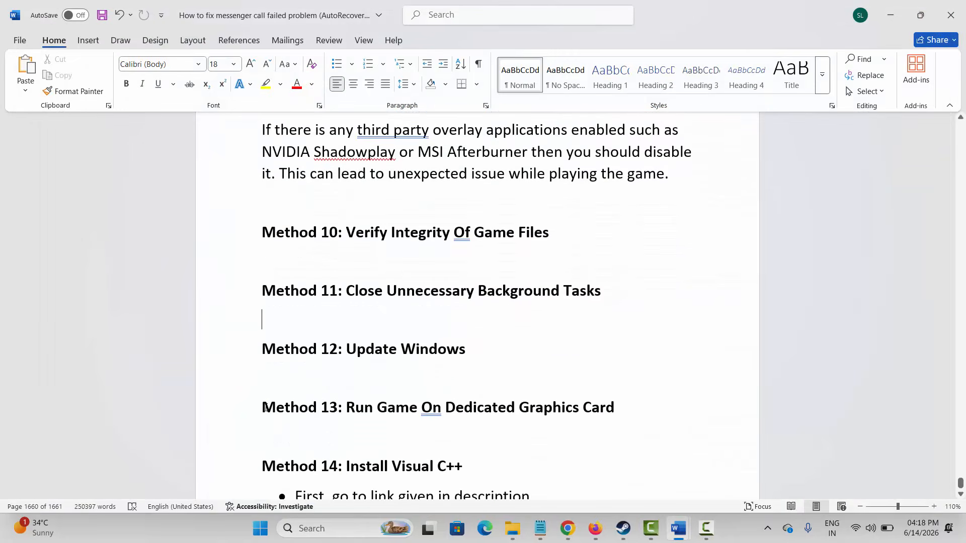
{"action": "left_click", "coordinate": [208, 410]}
{"action": "left_click", "coordinate": [377, 417]}
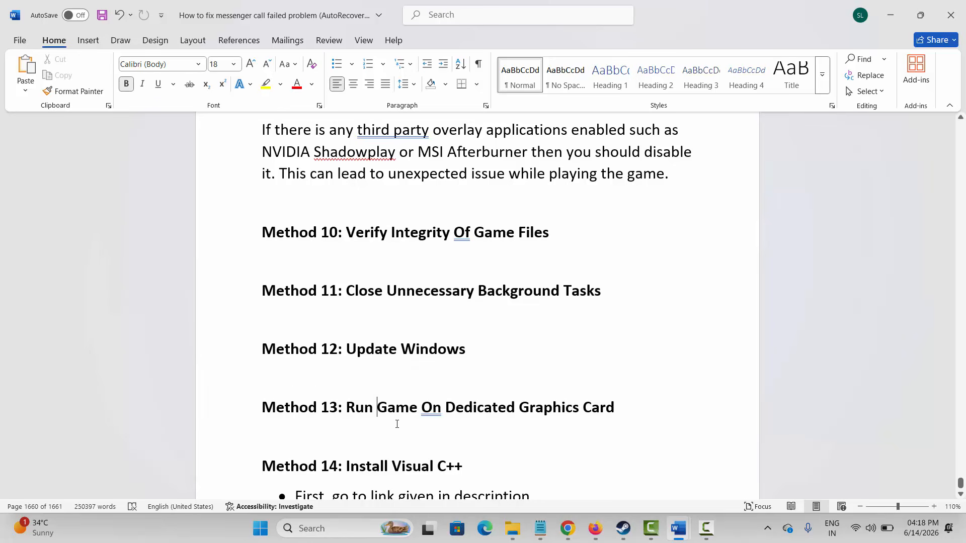
{"action": "left_click", "coordinate": [320, 529]}
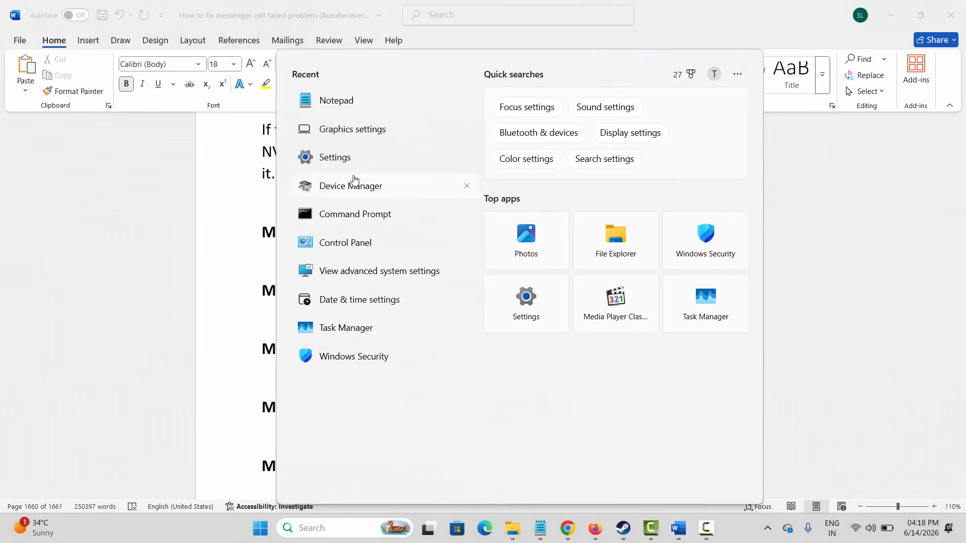
{"action": "left_click", "coordinate": [353, 129]}
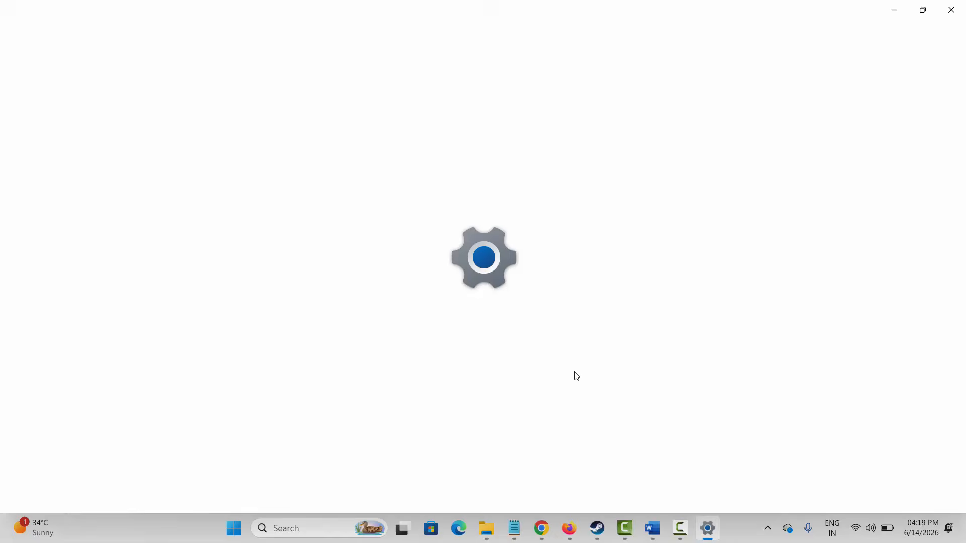
Add the Sand application from Steam's steamapps\common\Sand Playtest folder on drive C: as a desktop app with custom graphics settings
{"action": "scroll", "coordinate": [518, 425], "scroll_direction": "down", "scroll_amount": 6}
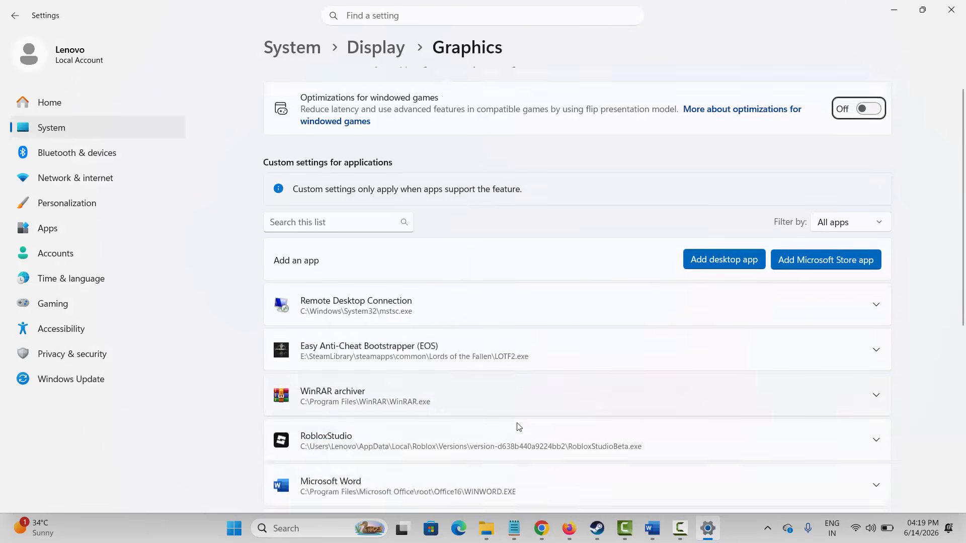
{"action": "scroll", "coordinate": [520, 420], "scroll_direction": "up", "scroll_amount": 6}
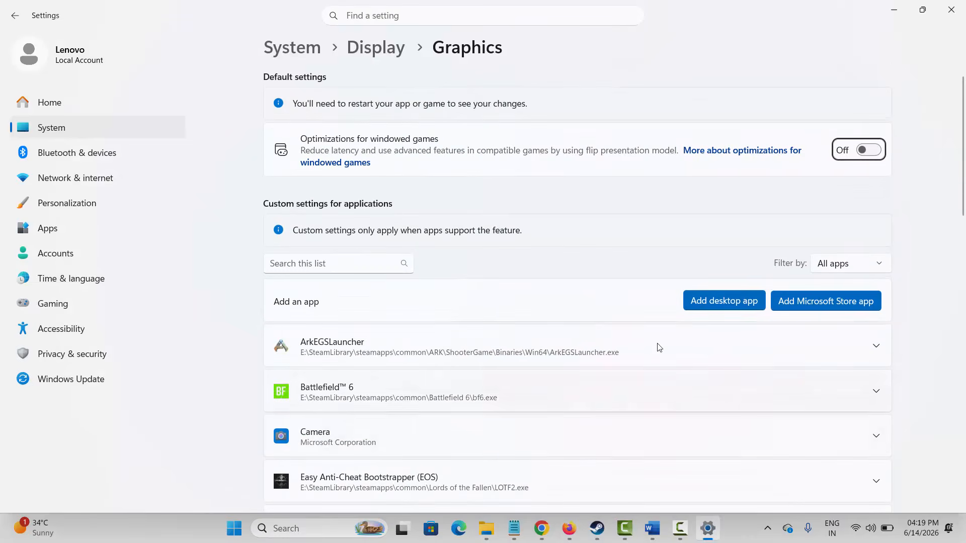
{"action": "left_click", "coordinate": [718, 305]}
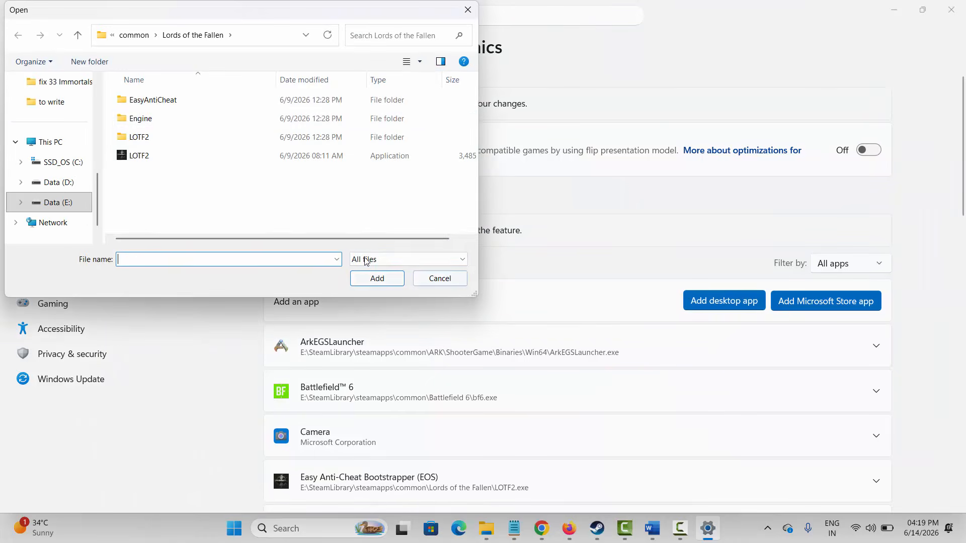
{"action": "left_click", "coordinate": [134, 35]}
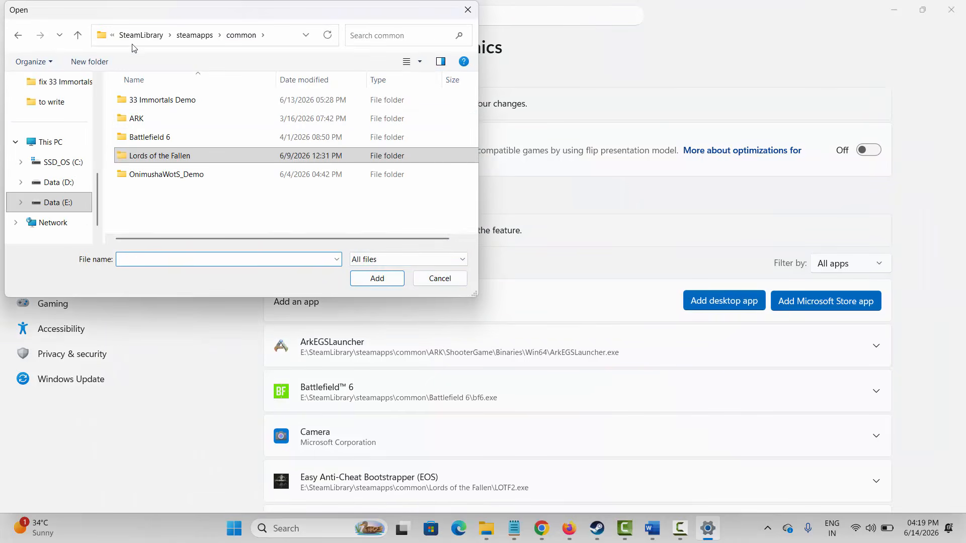
{"action": "scroll", "coordinate": [196, 164], "scroll_direction": "down", "scroll_amount": 1}
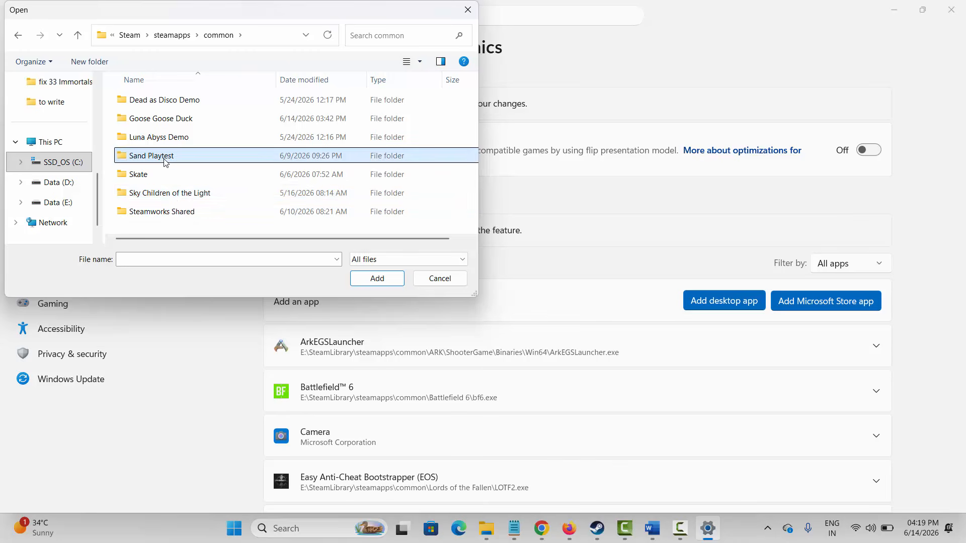
{"action": "double_click", "coordinate": [160, 158]}
{"action": "left_click", "coordinate": [159, 157]}
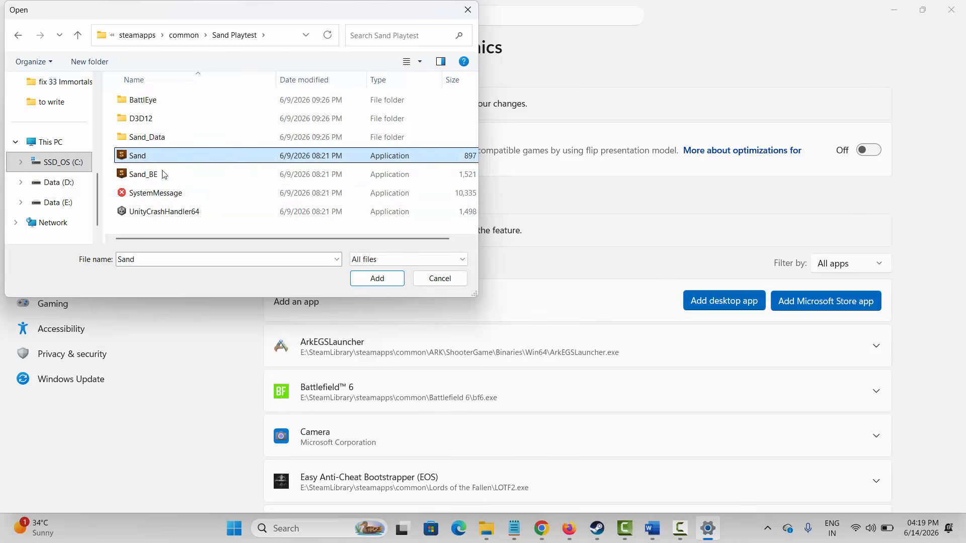
{"action": "left_click", "coordinate": [376, 279]}
Set the GPU preference for Sand to High Performance (Intel(R) UHD Graphics) and close Settings
{"action": "scroll", "coordinate": [629, 387], "scroll_direction": "down", "scroll_amount": 3}
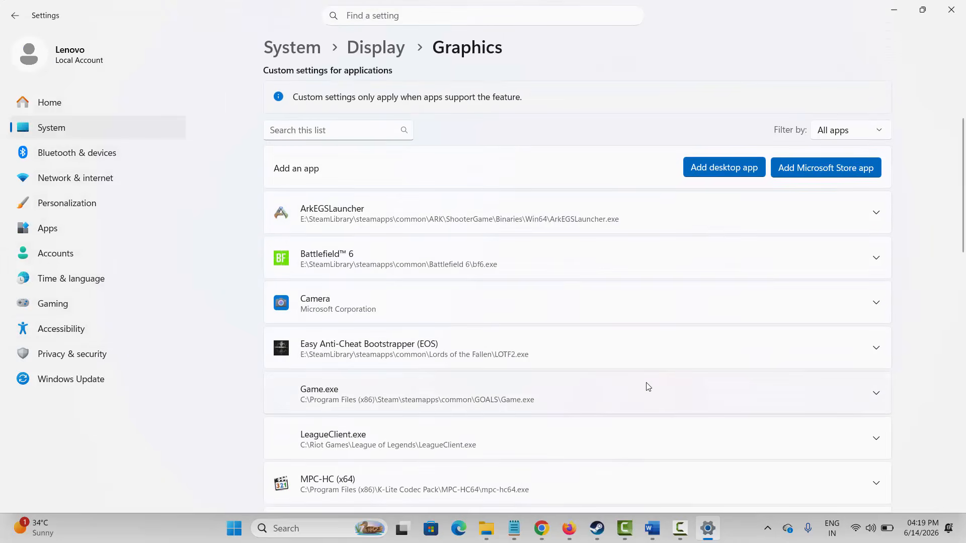
{"action": "scroll", "coordinate": [822, 362], "scroll_direction": "down", "scroll_amount": 10}
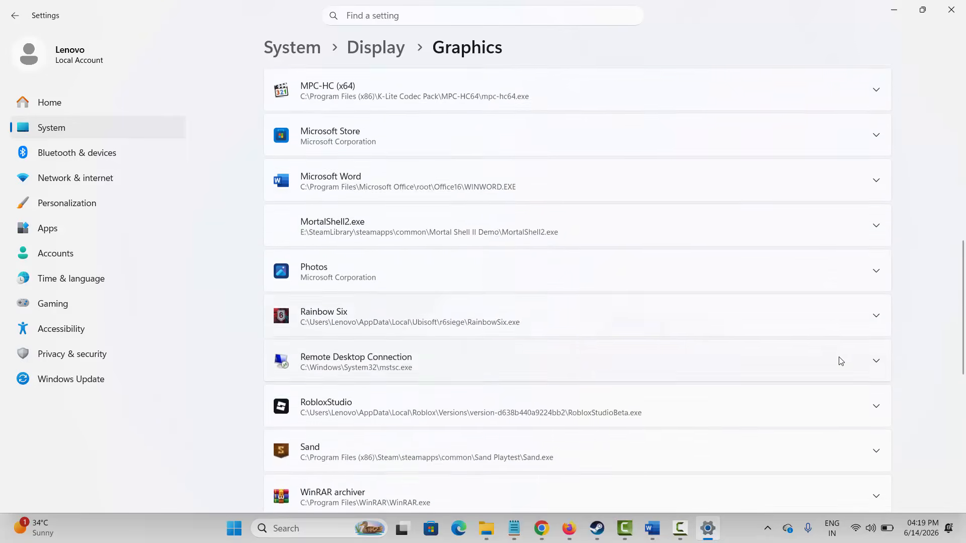
{"action": "scroll", "coordinate": [827, 369], "scroll_direction": "down", "scroll_amount": 1}
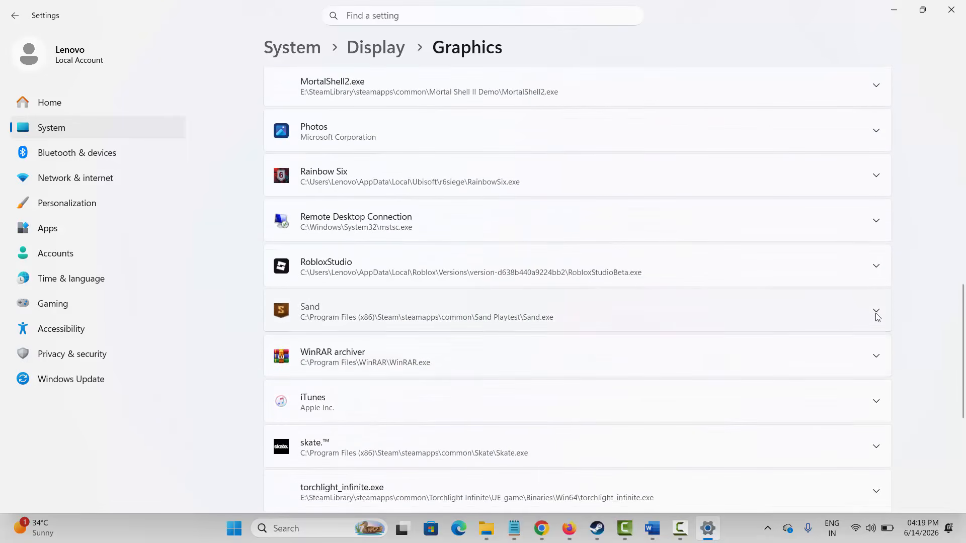
{"action": "left_click", "coordinate": [875, 313]}
{"action": "left_click", "coordinate": [811, 350]}
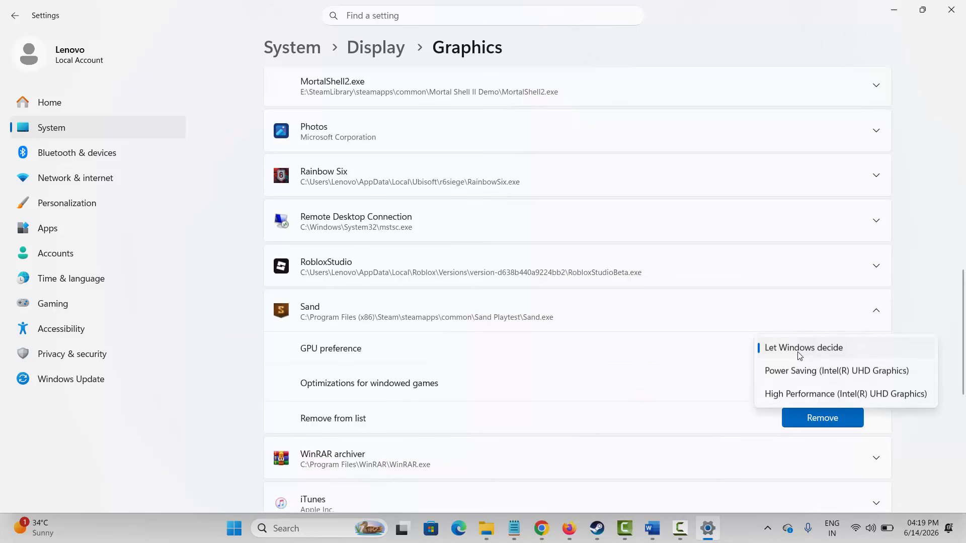
{"action": "left_click", "coordinate": [794, 394]}
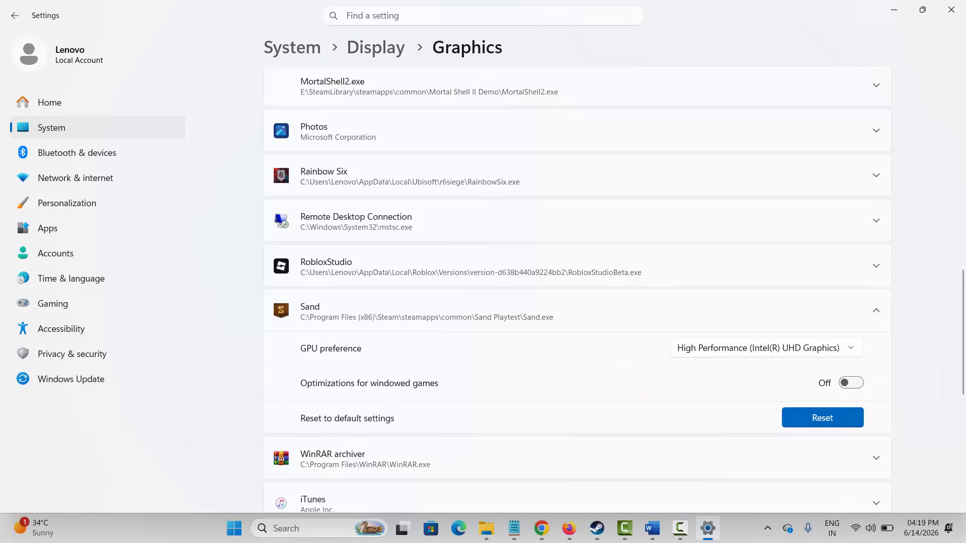
{"action": "left_click", "coordinate": [951, 9]}
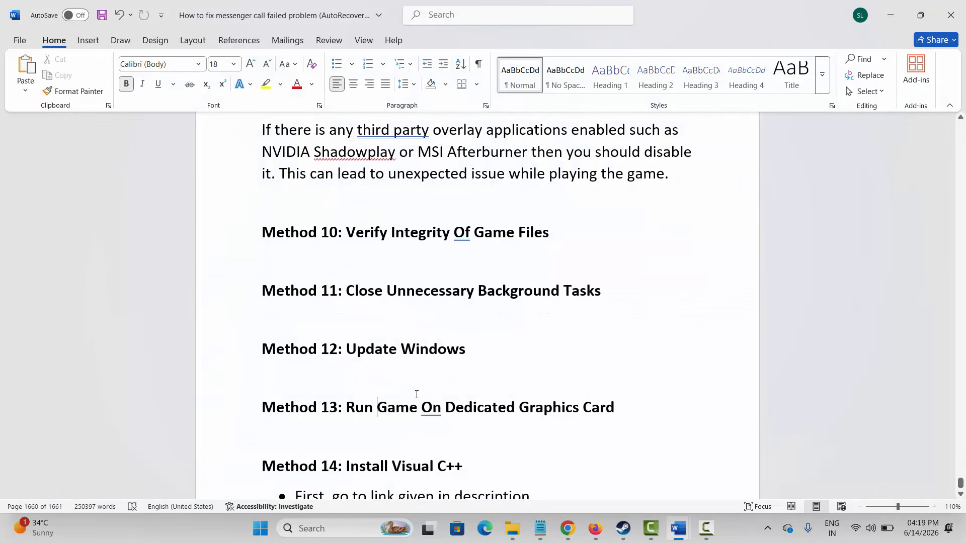
Go to Method 14 in the document and download the X86 Visual C++ v14 redistributable from the Microsoft page in Chrome
{"action": "scroll", "coordinate": [416, 394], "scroll_direction": "down", "scroll_amount": 1}
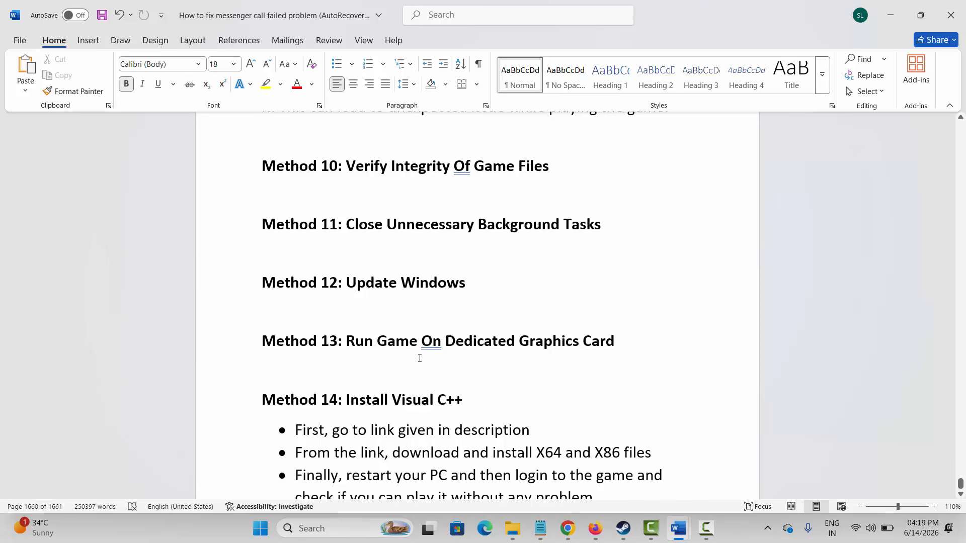
{"action": "scroll", "coordinate": [419, 358], "scroll_direction": "down", "scroll_amount": 1}
{"action": "scroll", "coordinate": [474, 387], "scroll_direction": "up", "scroll_amount": 1}
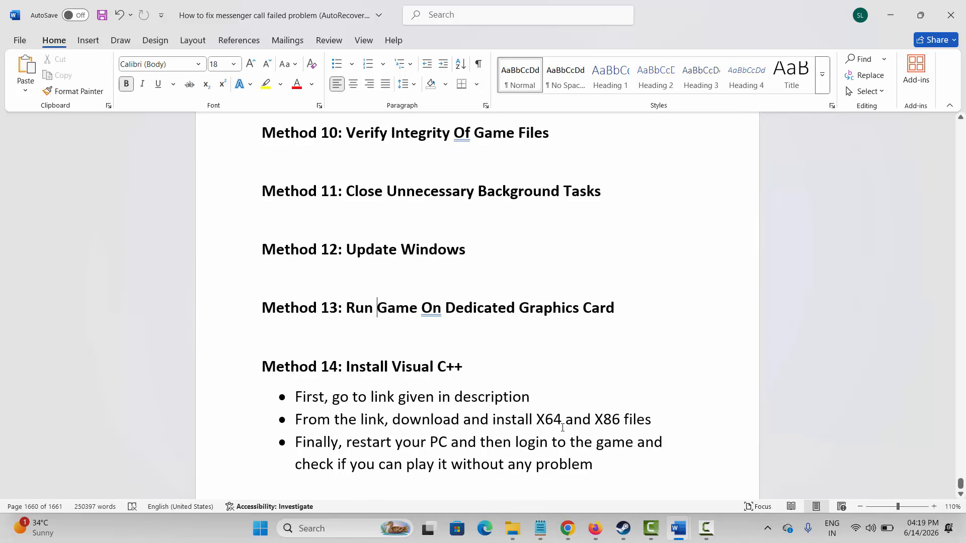
{"action": "left_click", "coordinate": [567, 528]}
{"action": "scroll", "coordinate": [447, 366], "scroll_direction": "up", "scroll_amount": 15}
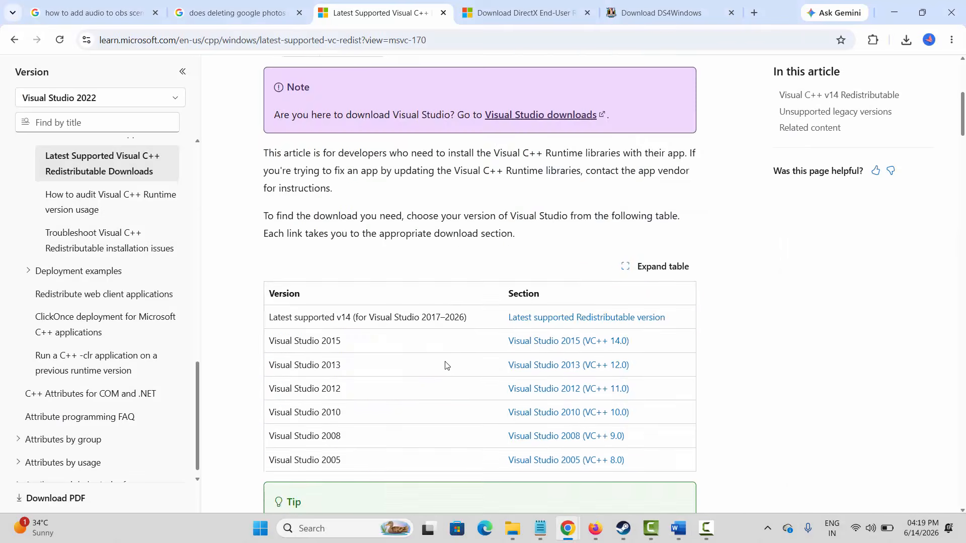
{"action": "scroll", "coordinate": [449, 367], "scroll_direction": "down", "scroll_amount": 10}
{"action": "scroll", "coordinate": [450, 367], "scroll_direction": "down", "scroll_amount": 8}
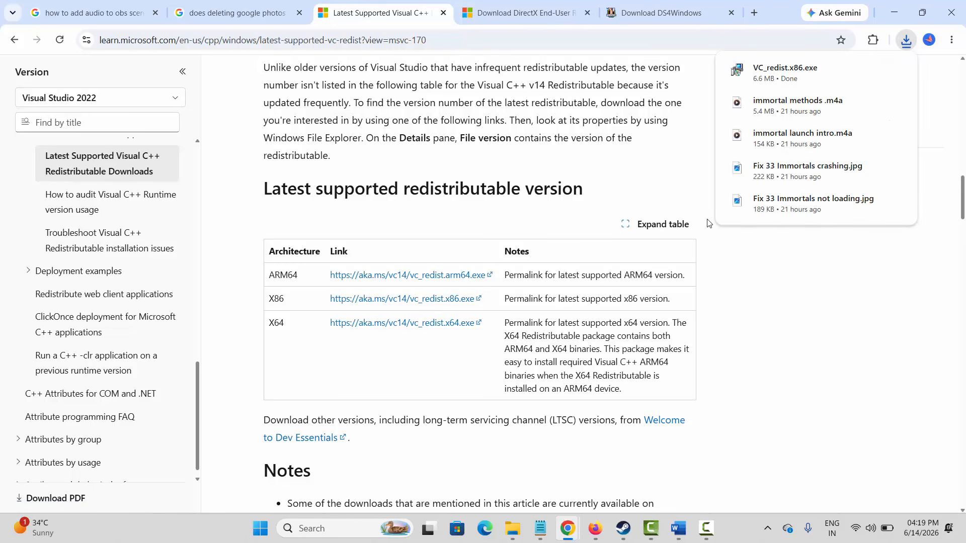
Run the downloaded VC_redist.x86.exe, repair the Visual C++ v14 Redistributable (x86) and close the setup
{"action": "left_click", "coordinate": [785, 75]}
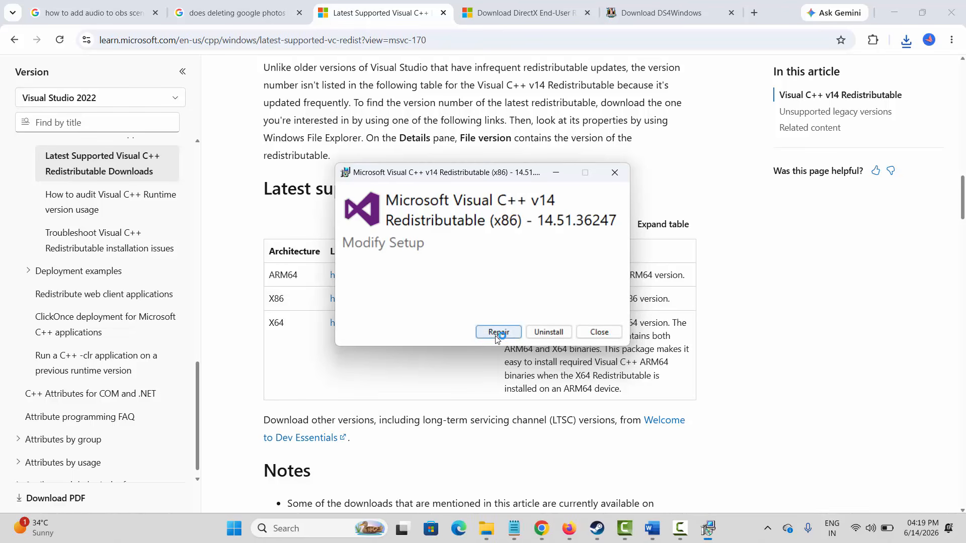
{"action": "left_click", "coordinate": [495, 336]}
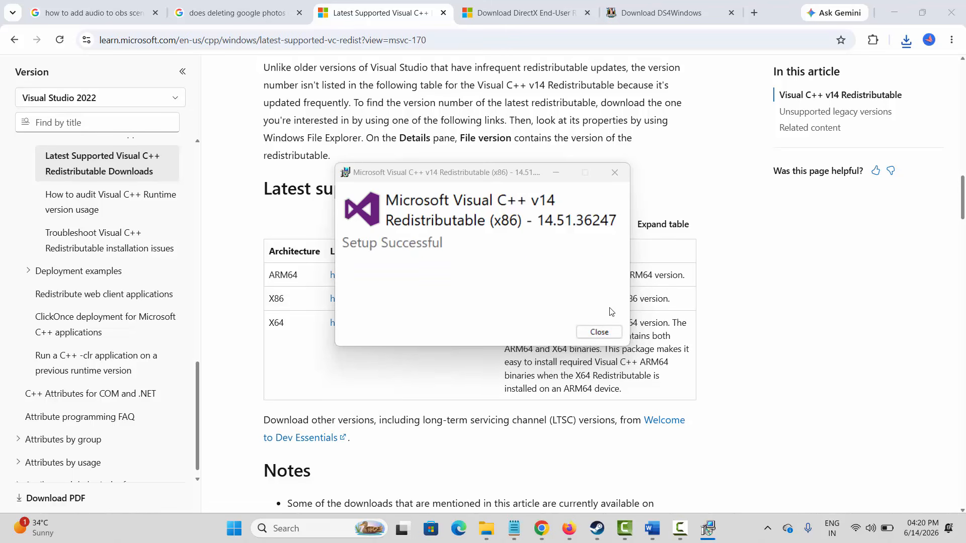
{"action": "left_click", "coordinate": [599, 332]}
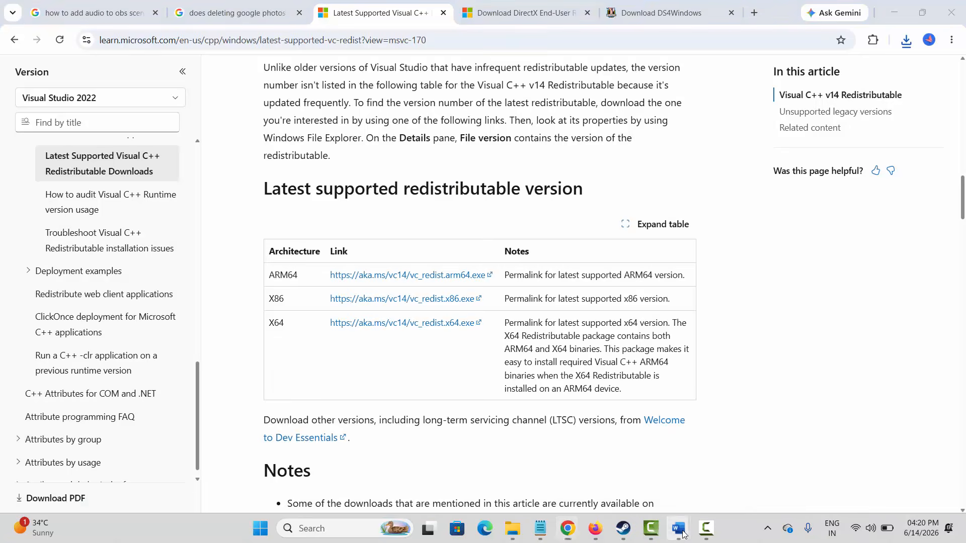
Return to the Word document, go to Method 15 and open the Windows Virtual Memory settings through the advanced system and performance options
{"action": "mouse_move", "coordinate": [683, 534]}
{"action": "left_click", "coordinate": [598, 493]}
{"action": "scroll", "coordinate": [395, 381], "scroll_direction": "down", "scroll_amount": 2}
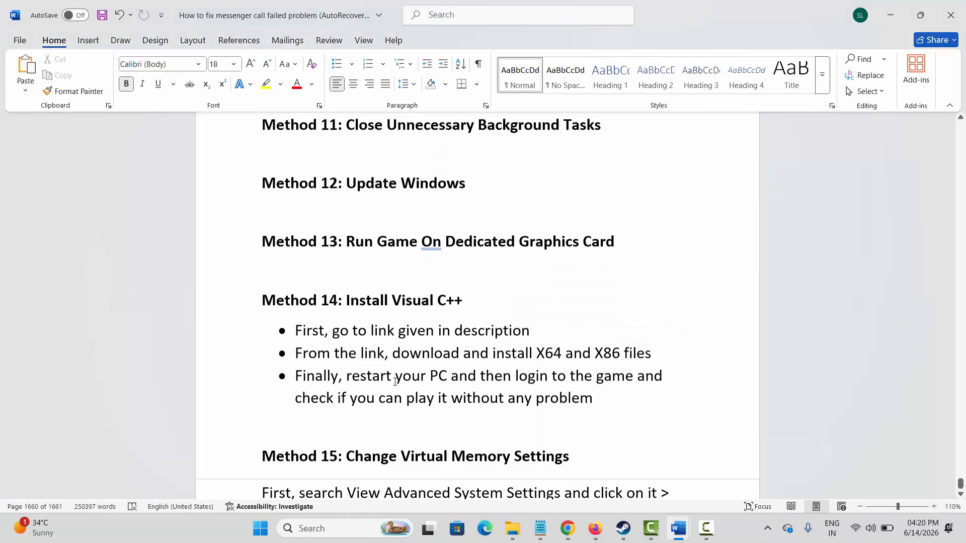
{"action": "scroll", "coordinate": [394, 380], "scroll_direction": "down", "scroll_amount": 3}
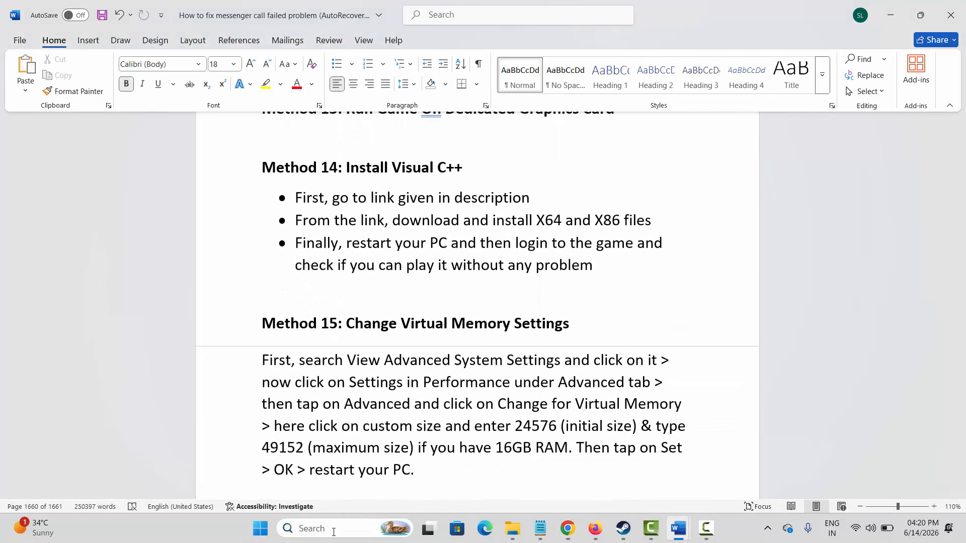
{"action": "left_click", "coordinate": [333, 529]}
{"action": "left_click", "coordinate": [359, 274]}
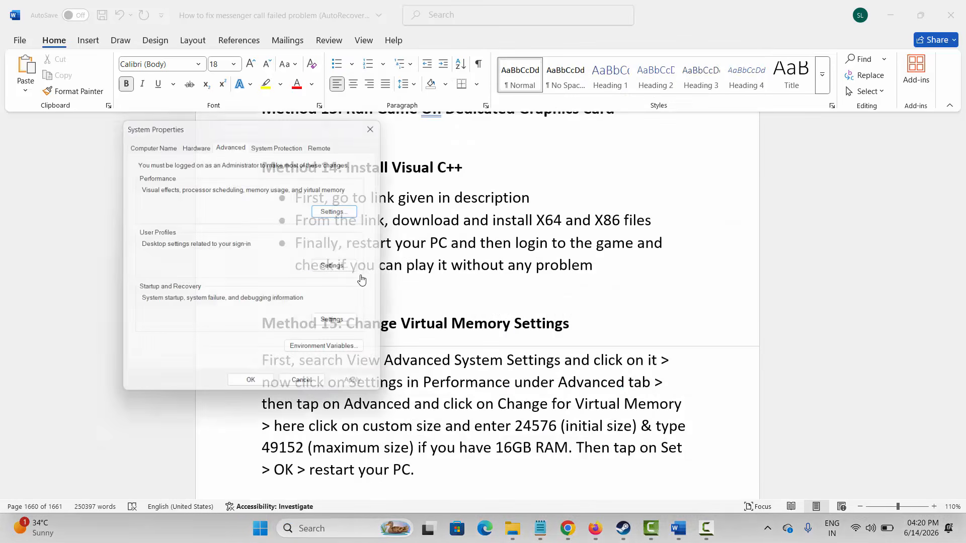
{"action": "left_click", "coordinate": [334, 211]}
{"action": "left_click", "coordinate": [203, 140]}
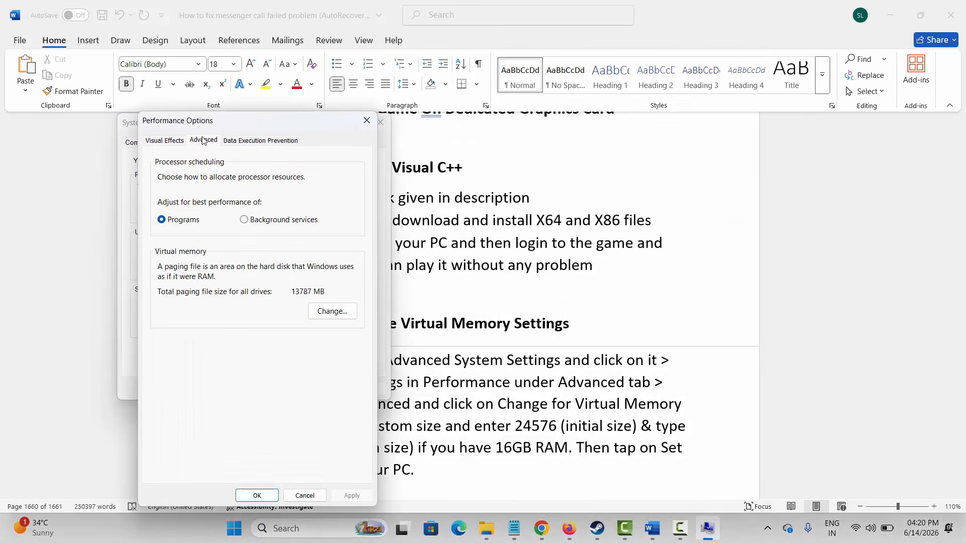
{"action": "left_click", "coordinate": [333, 312]}
Enter a custom paging file size for drive C: with initial size 12288 MB and maximum size 24576 MB, cancel it and close the system dialogs
{"action": "left_click", "coordinate": [200, 237]}
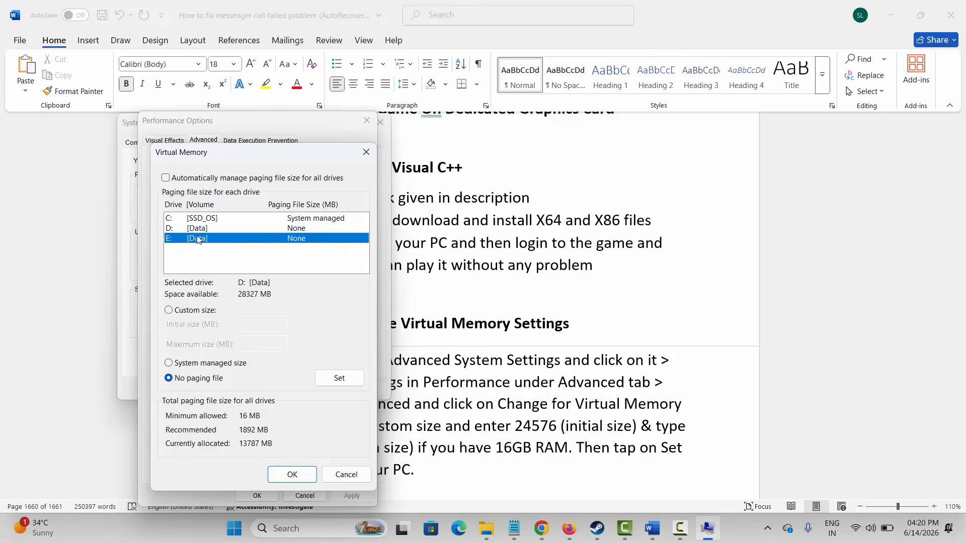
{"action": "left_click", "coordinate": [199, 219]}
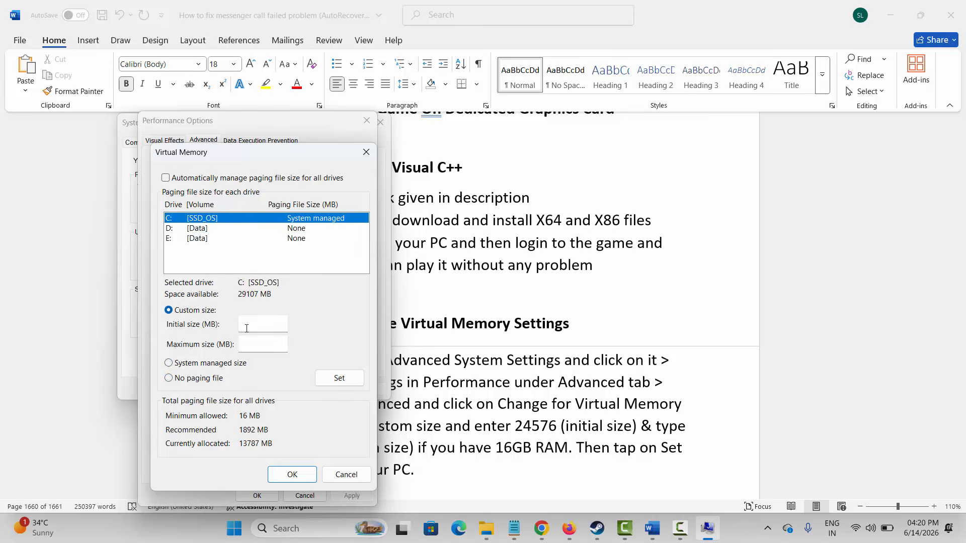
{"action": "type", "text": "12288"}
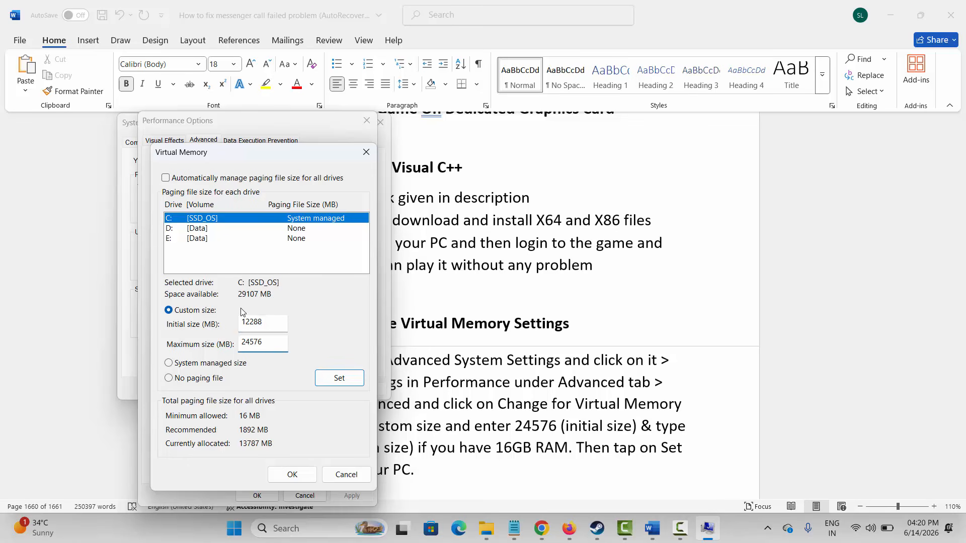
{"action": "left_click", "coordinate": [330, 480]}
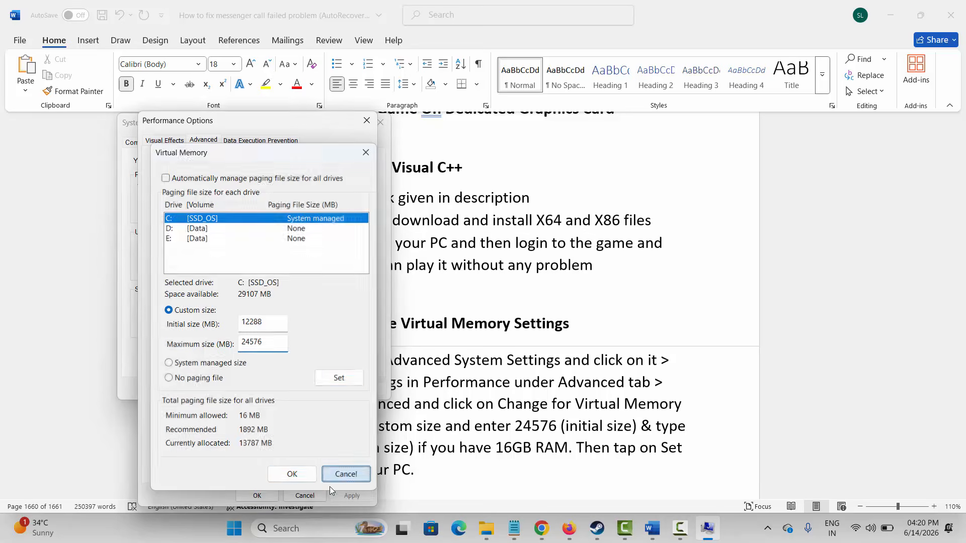
{"action": "left_click", "coordinate": [367, 120]}
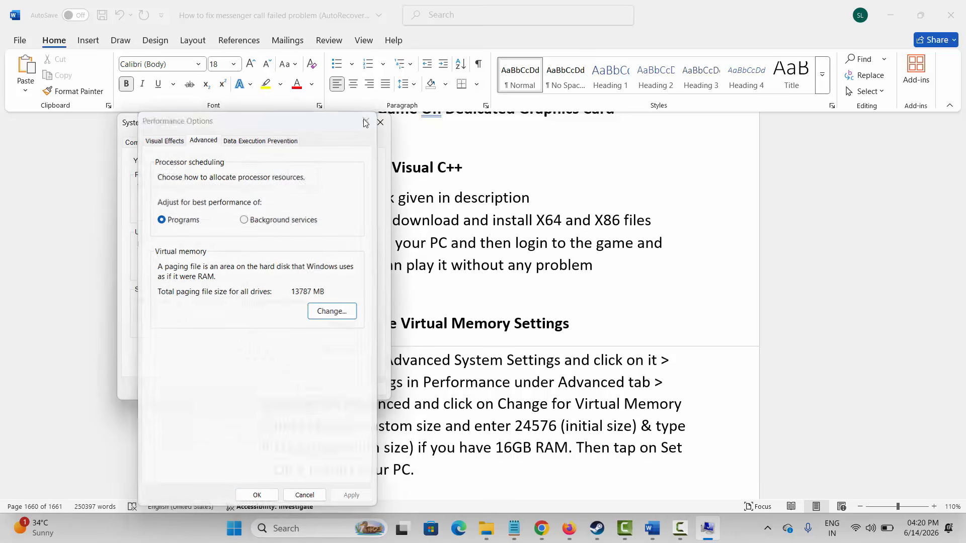
{"action": "left_click", "coordinate": [381, 122]}
Go to Method 16 in the document and read its advice on reinstalling SAND: Raiders of Sophie
{"action": "scroll", "coordinate": [420, 324], "scroll_direction": "down", "scroll_amount": 2}
{"action": "scroll", "coordinate": [420, 324], "scroll_direction": "down", "scroll_amount": 2}
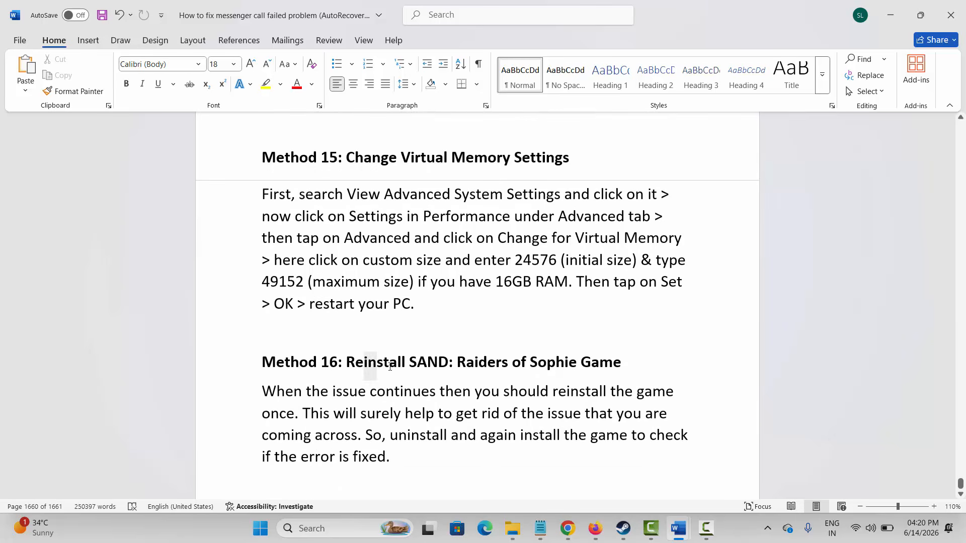
{"action": "left_click_drag", "start_coordinate": [390, 367], "coordinate": [467, 366]}
{"action": "left_click", "coordinate": [467, 369]}
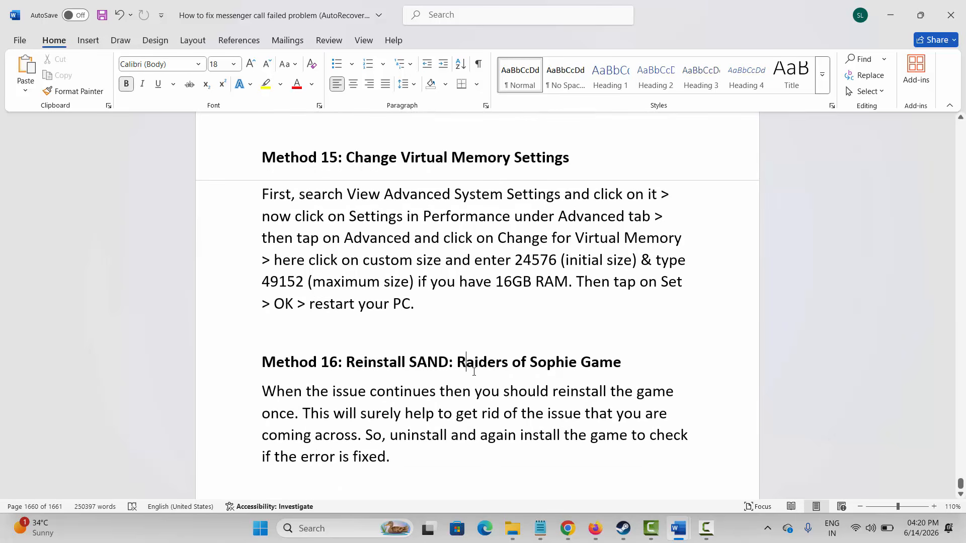
{"action": "left_click_drag", "start_coordinate": [275, 391], "coordinate": [434, 413]}
{"action": "left_click", "coordinate": [371, 433]}
Switch to Steam, bring up the uninstall confirmation for Sand Playtest in the library and cancel it
{"action": "left_click", "coordinate": [624, 528]}
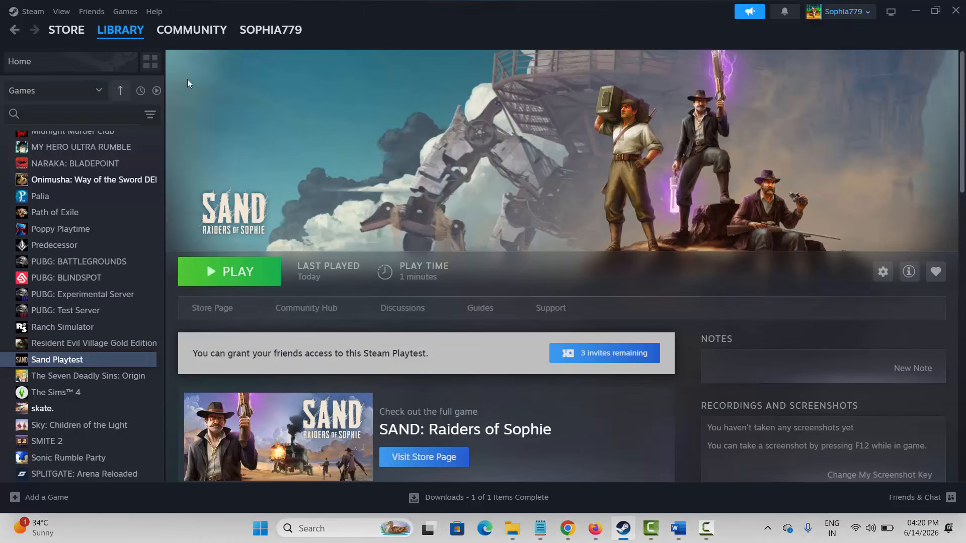
{"action": "right_click", "coordinate": [66, 360]}
{"action": "mouse_move", "coordinate": [103, 432]}
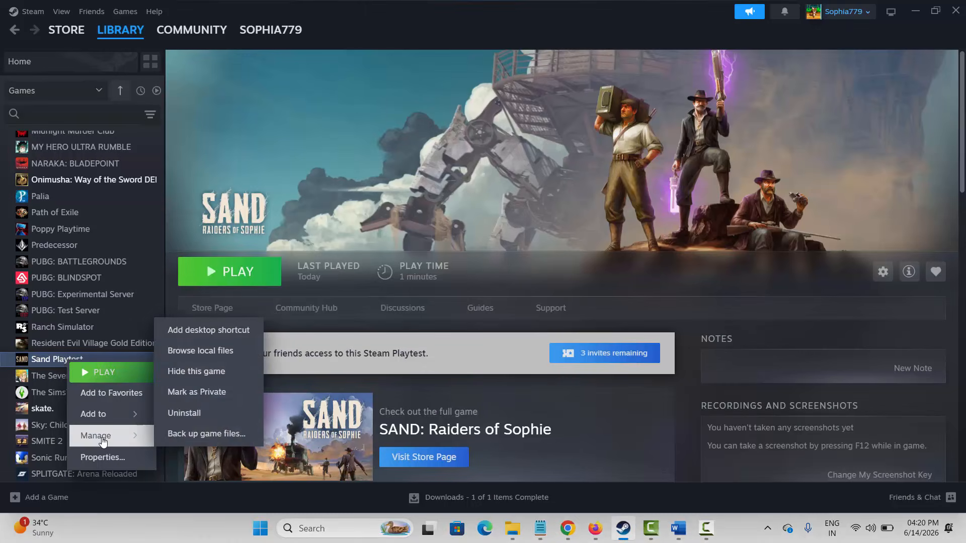
{"action": "left_click", "coordinate": [196, 410]}
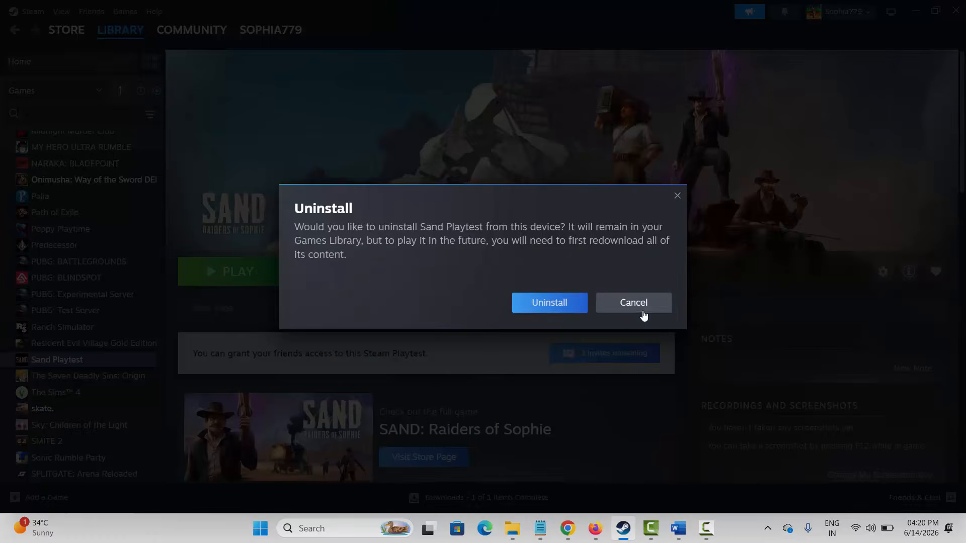
{"action": "left_click", "coordinate": [643, 313]}
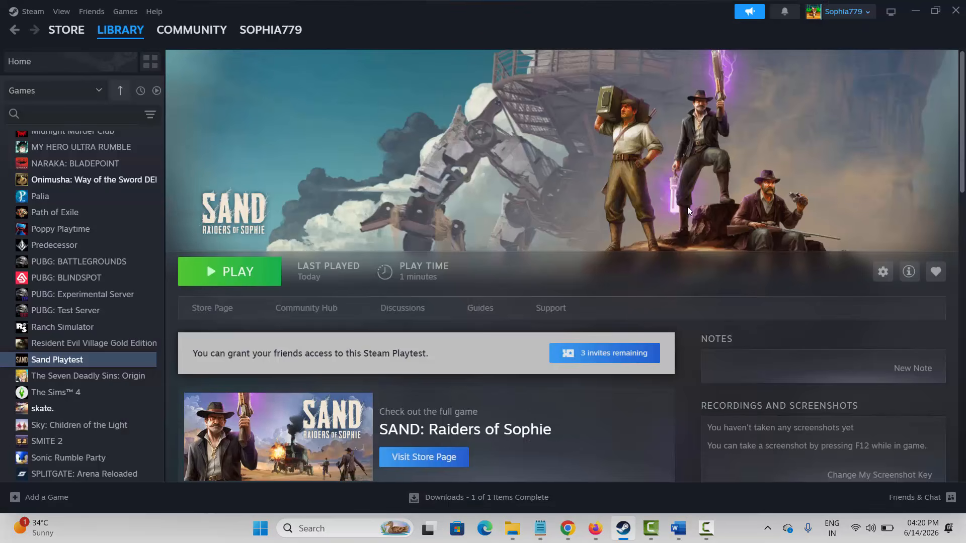